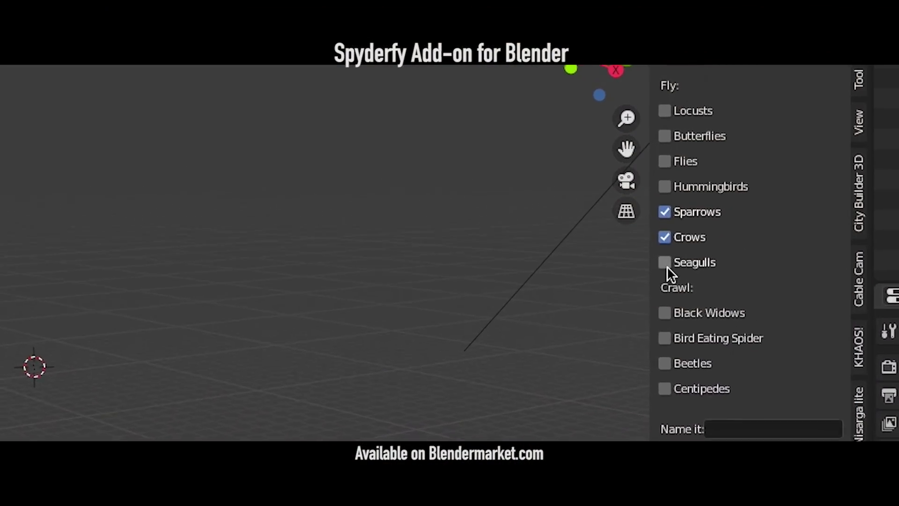
{"action": "left_click", "coordinate": [654, 201]}
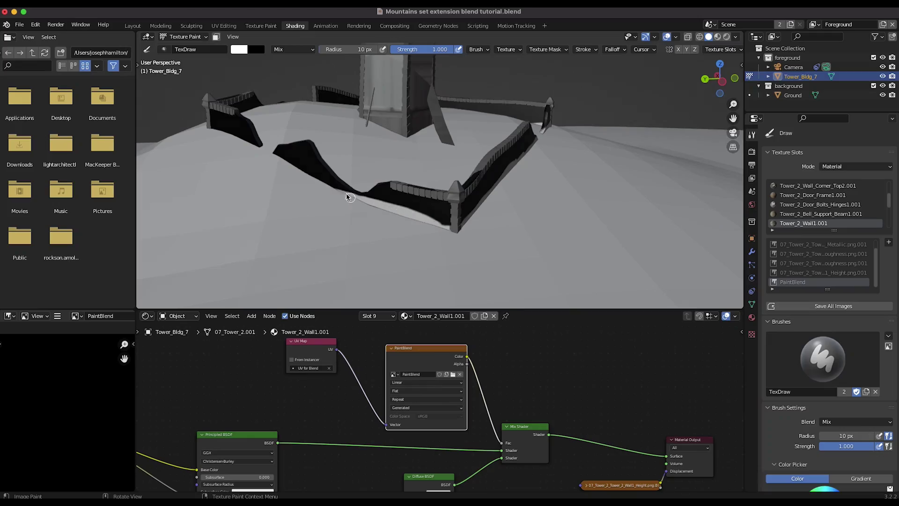
{"action": "mouse_move", "coordinate": [345, 195]}
{"action": "middle_mouse_down"}
{"action": "mouse_move", "coordinate": [582, 144]}
{"action": "mouse_move", "coordinate": [405, 143]}
{"action": "middle_mouse_up"}
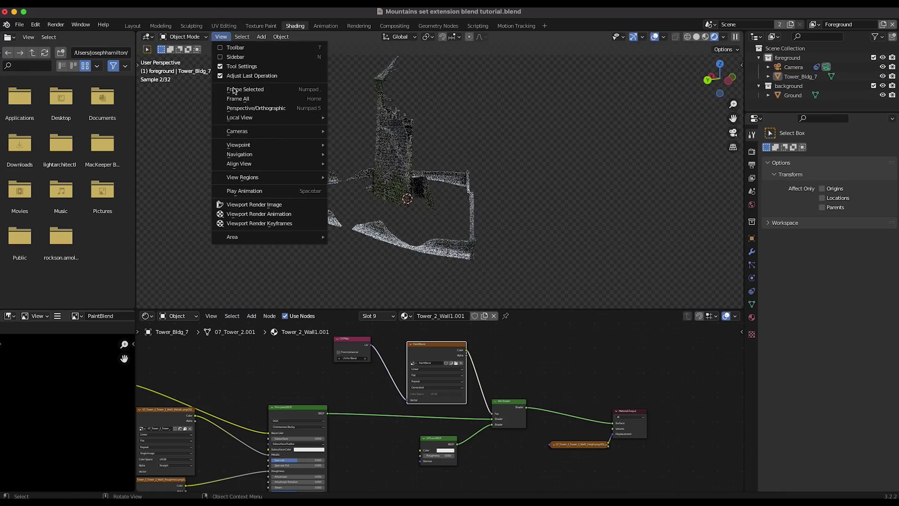
{"action": "left_click", "coordinate": [262, 154]}
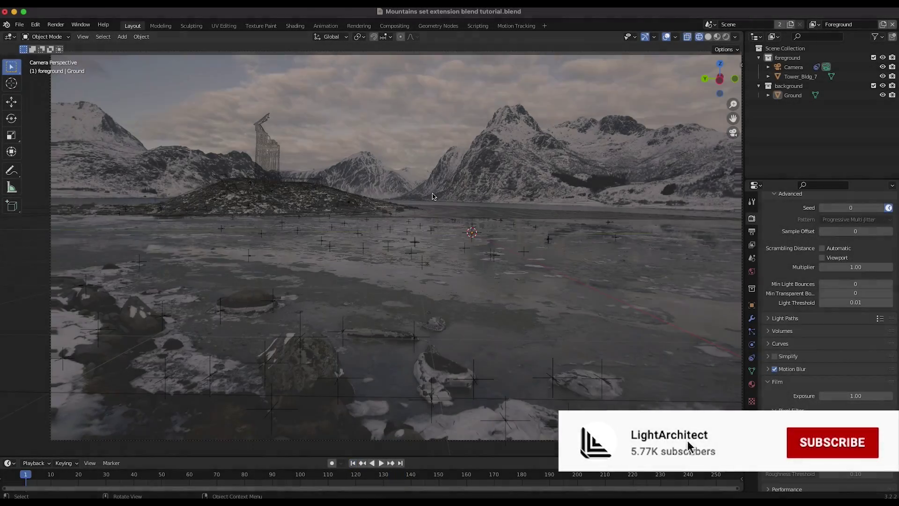
Play the animation from the camera view and switch the viewport to solid shading
{"action": "key", "text": "space"}
{"action": "key", "text": "z"}
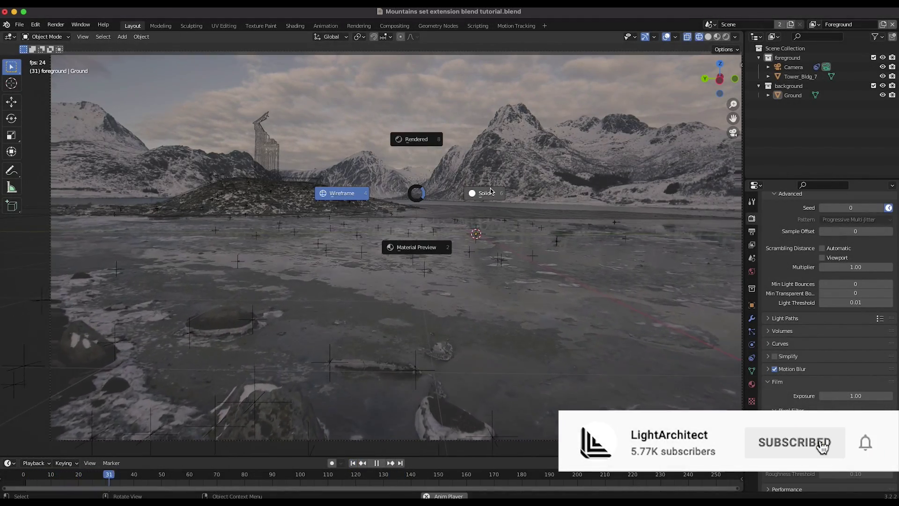
{"action": "left_click", "coordinate": [487, 192]}
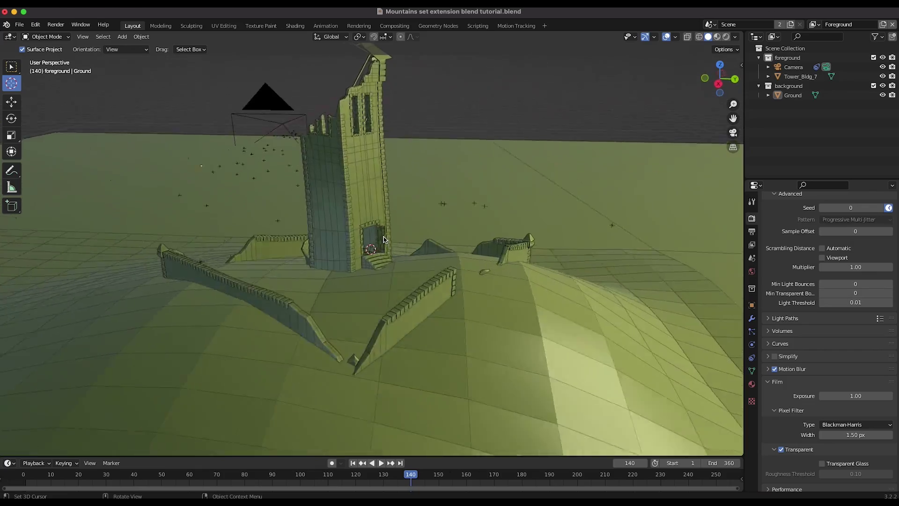
Examine the tower and its surrounding walls from several angles, both in solid shading and rendered over the background footage
{"action": "scroll", "coordinate": [385, 239], "scroll_direction": "left", "scroll_amount": 10}
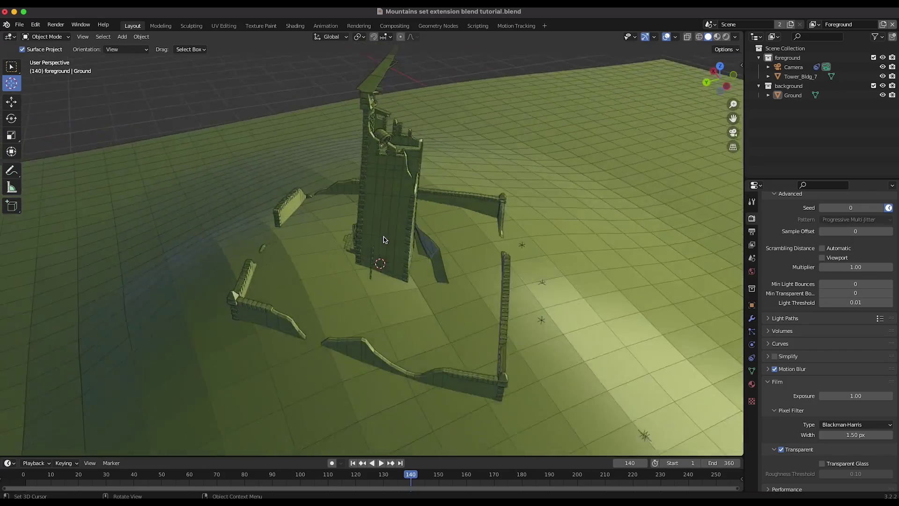
{"action": "middle_click_drag", "start_coordinate": [383, 240], "coordinate": [383, 239]}
{"action": "left_click", "coordinate": [286, 203]}
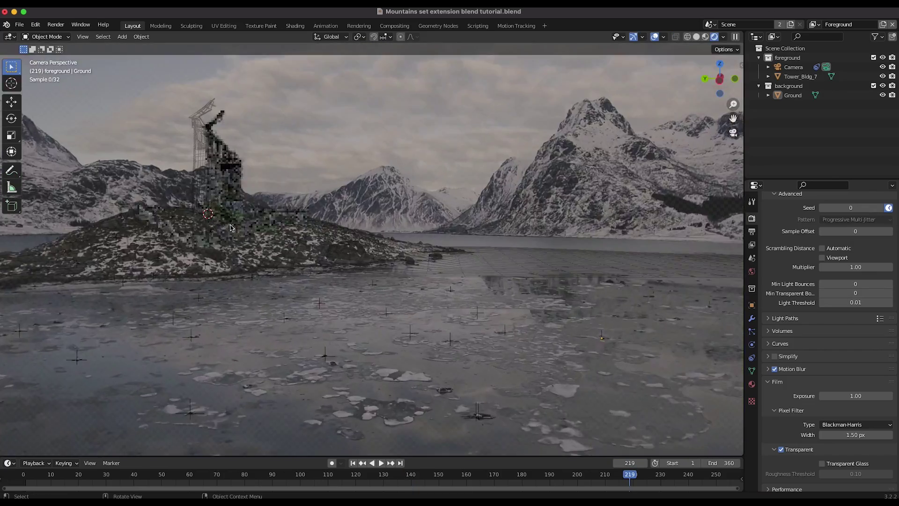
{"action": "middle_click_drag", "start_coordinate": [550, 329], "coordinate": [549, 329]}
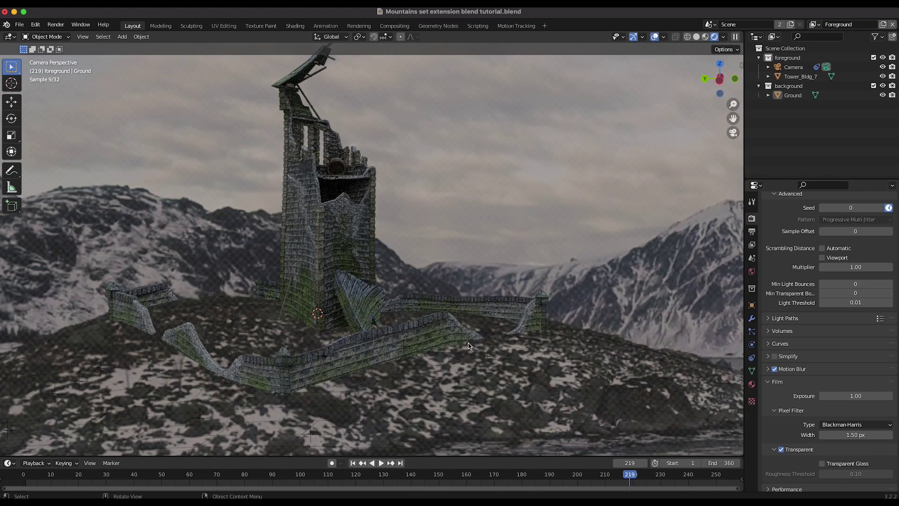
{"action": "middle_click_drag", "start_coordinate": [418, 356], "coordinate": [439, 344], "text": "shift"}
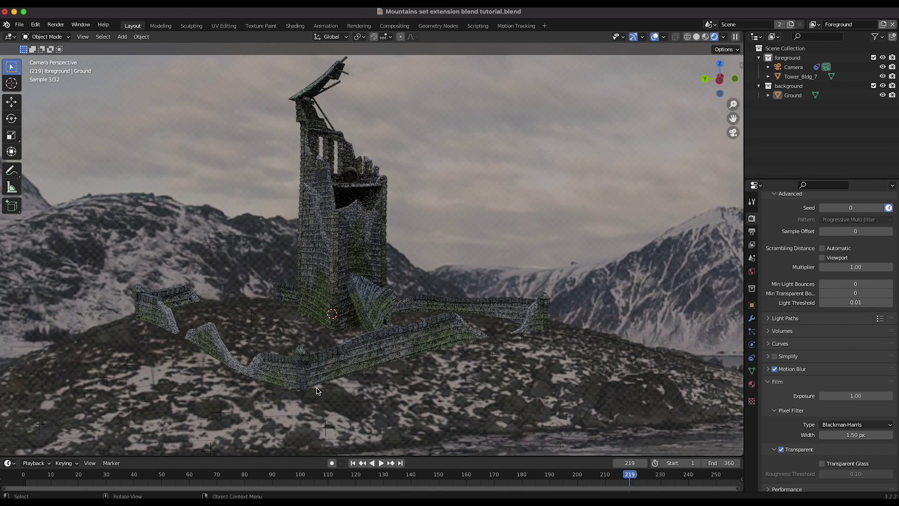
{"action": "middle_click_drag", "start_coordinate": [219, 379], "coordinate": [223, 288]}
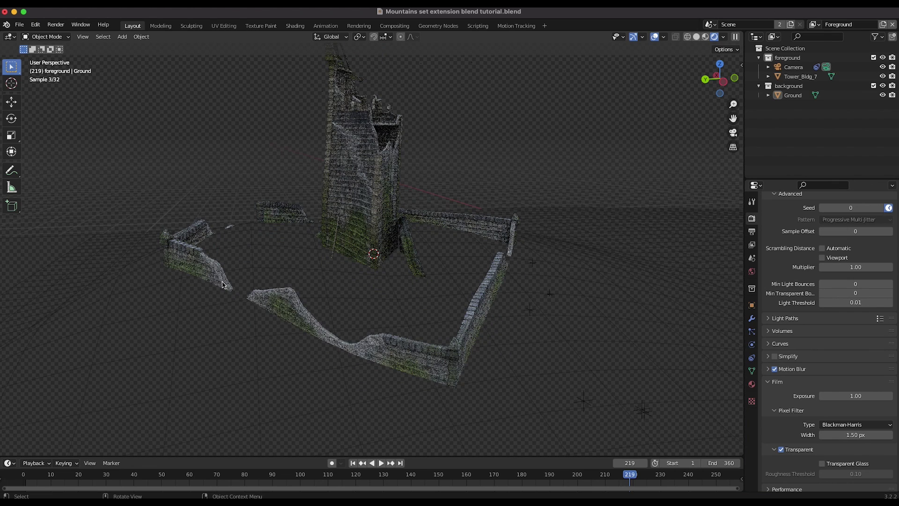
{"action": "middle_click_drag", "start_coordinate": [395, 366], "coordinate": [171, 295]}
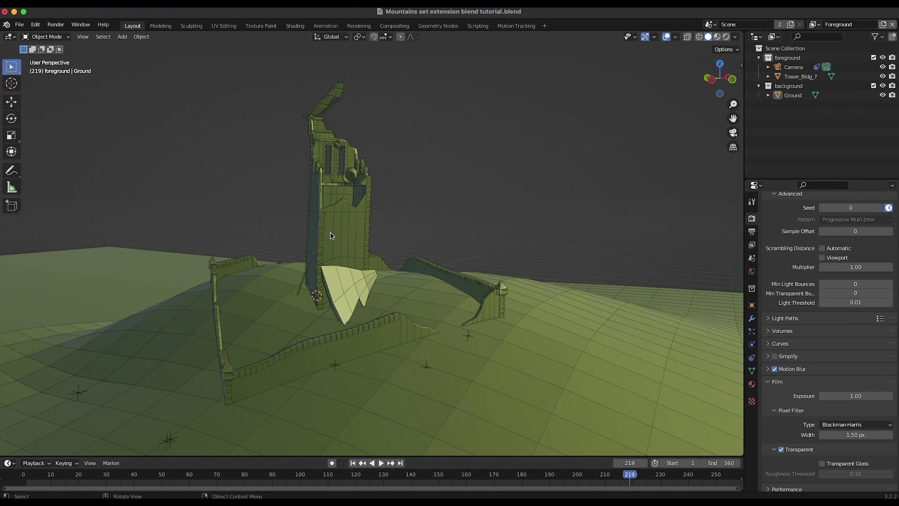
Add a second UV map to the tower object and name it UV for Blend
{"action": "left_click", "coordinate": [332, 235]}
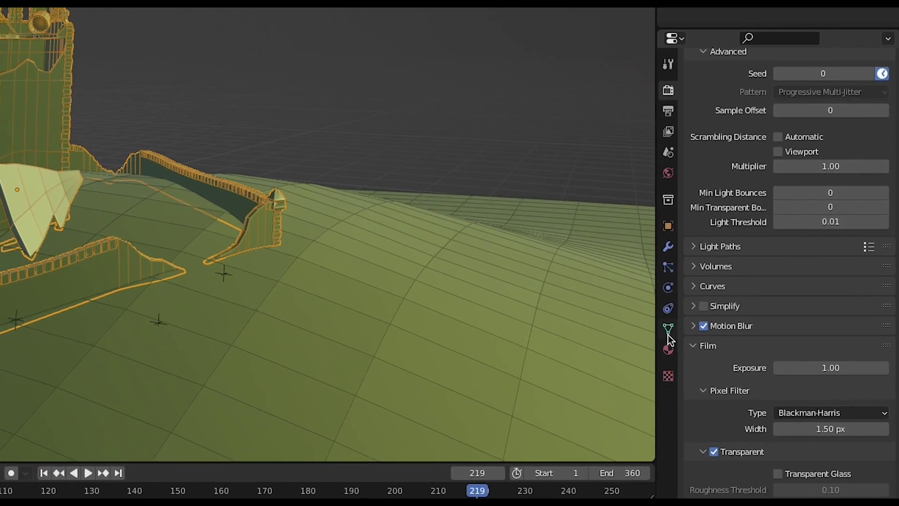
{"action": "left_click", "coordinate": [752, 371]}
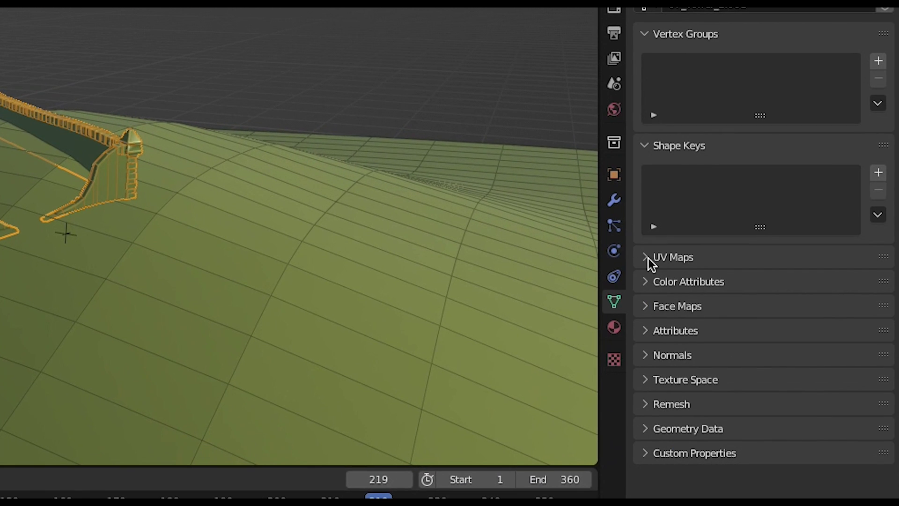
{"action": "left_click", "coordinate": [650, 262]}
{"action": "left_click", "coordinate": [879, 284]}
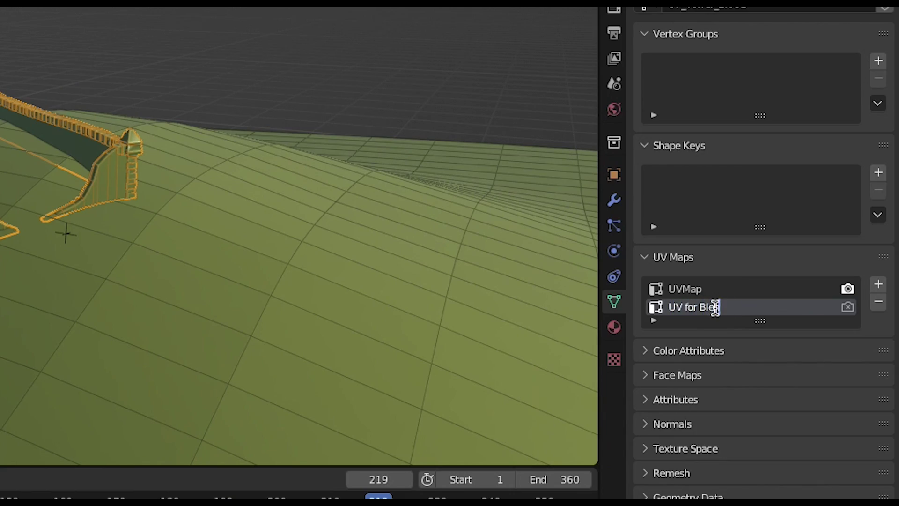
{"action": "type", "text": "nd"}
{"action": "key", "text": "Return"}
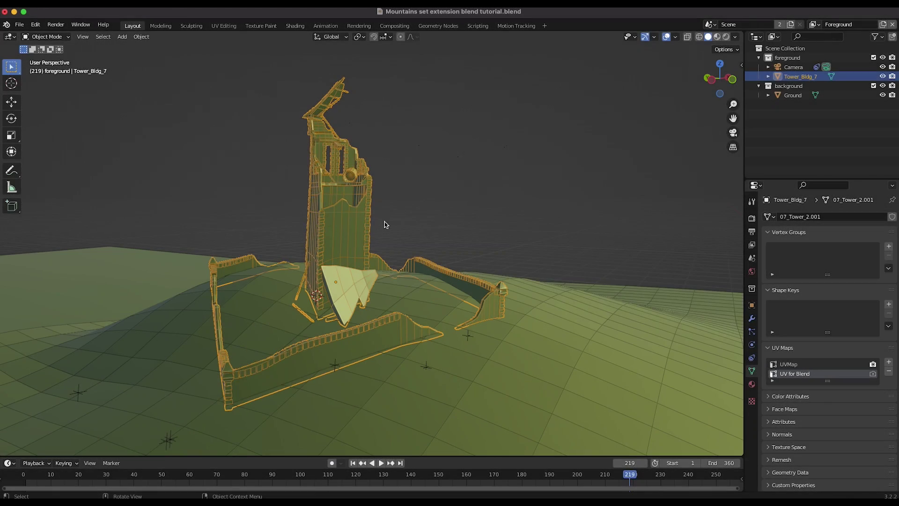
Select all of the tower's geometry in Edit Mode with wireframe shading
{"action": "key", "text": "Tab"}
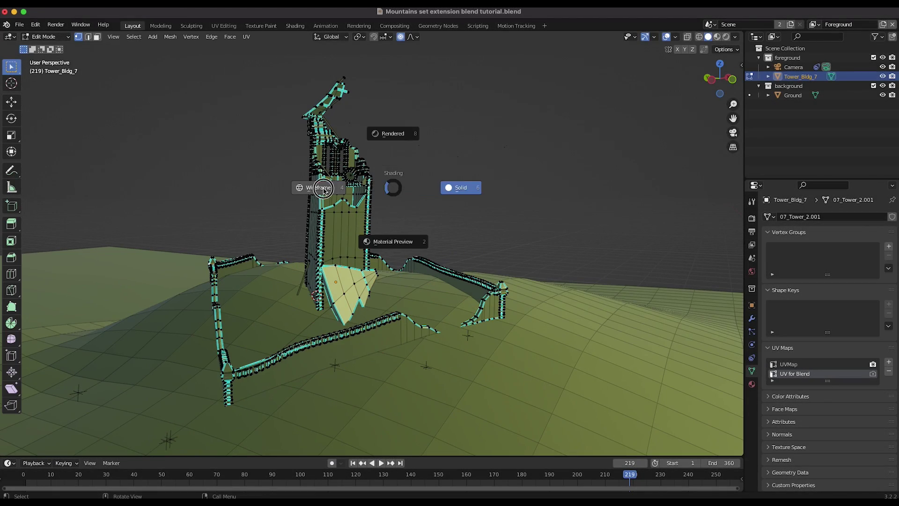
{"action": "left_click", "coordinate": [323, 188]}
{"action": "mouse_move", "coordinate": [579, 45]}
{"action": "left_mouse_down"}
{"action": "mouse_move", "coordinate": [180, 300]}
{"action": "mouse_move", "coordinate": [100, 438]}
{"action": "left_mouse_up"}
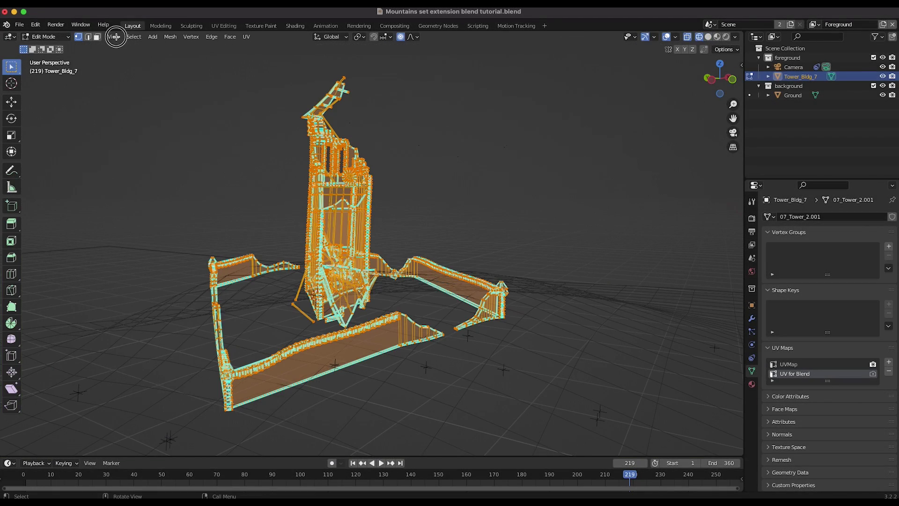
Unwrap the selected tower geometry with Project from View, using the camera view at frame 1, and return to Object Mode
{"action": "left_click", "coordinate": [116, 36]}
{"action": "mouse_move", "coordinate": [155, 141]}
{"action": "left_click", "coordinate": [239, 141]}
{"action": "key", "text": "shift+Left"}
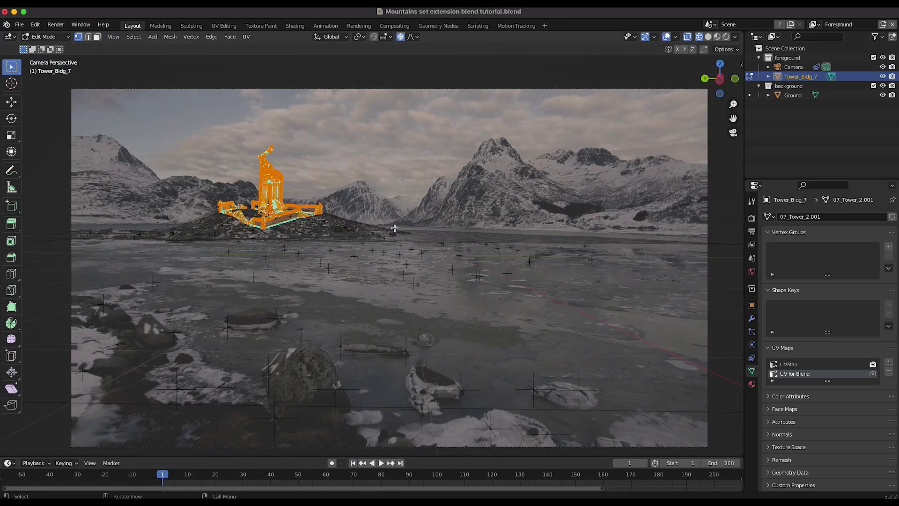
{"action": "key", "text": "u"}
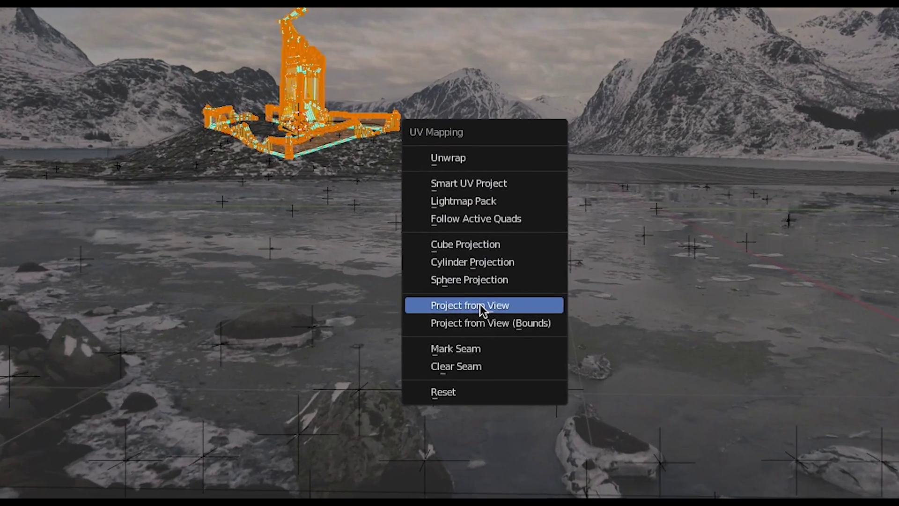
{"action": "left_click", "coordinate": [365, 309]}
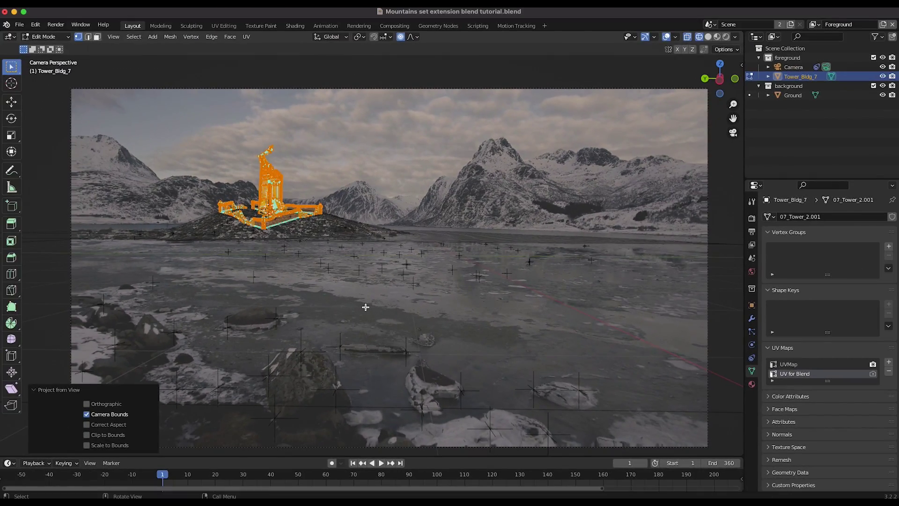
{"action": "key", "text": "Tab"}
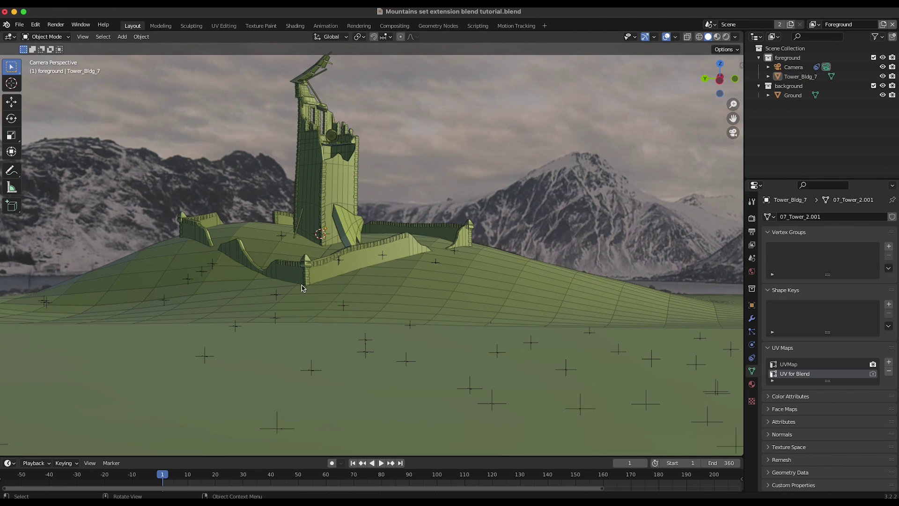
Select the tower object and switch to the Shading workspace with the view framed on it
{"action": "left_click", "coordinate": [340, 209]}
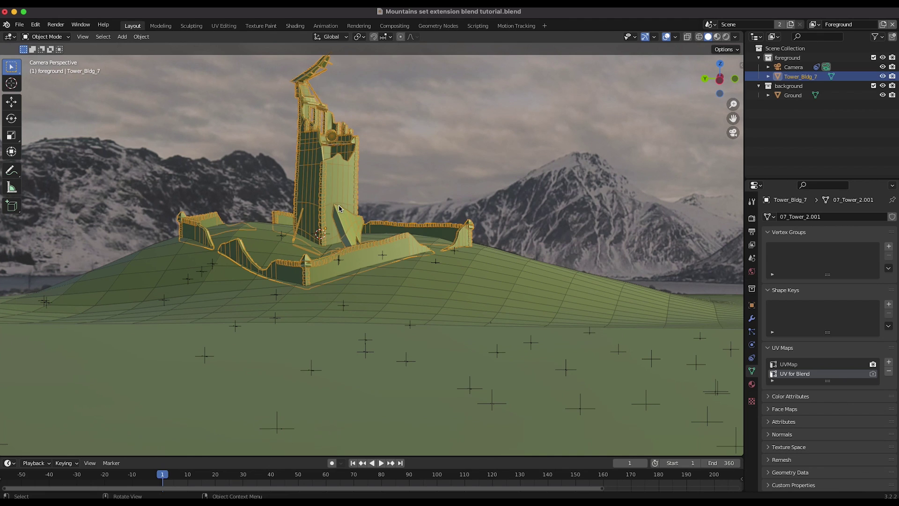
{"action": "left_click", "coordinate": [295, 26]}
{"action": "key", "text": "KP_Decimal"}
{"action": "scroll", "coordinate": [513, 174], "scroll_direction": "up", "scroll_amount": 5}
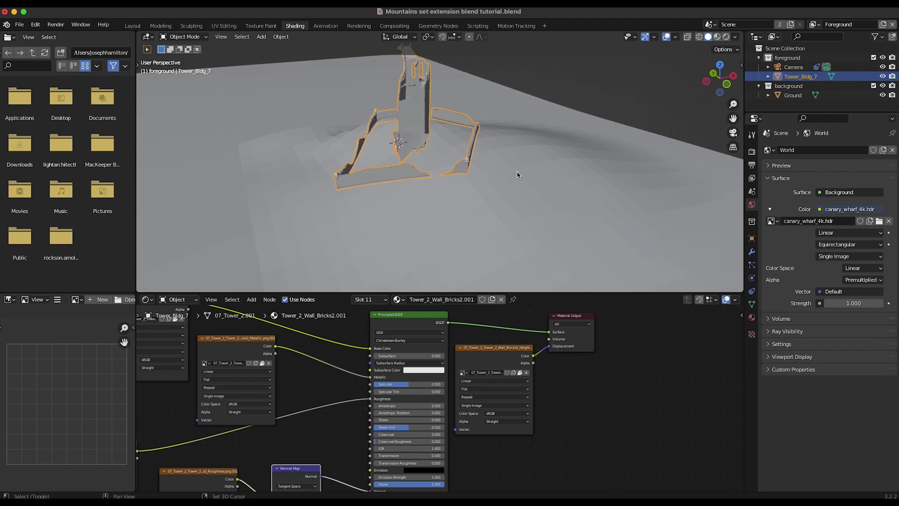
Pick a face of the tower's outer wall in Edit Mode to make its Tower_2_Wall1.001 material active
{"action": "middle_click_drag", "start_coordinate": [518, 172], "coordinate": [421, 105]}
{"action": "left_click", "coordinate": [187, 37]}
{"action": "left_click", "coordinate": [187, 55]}
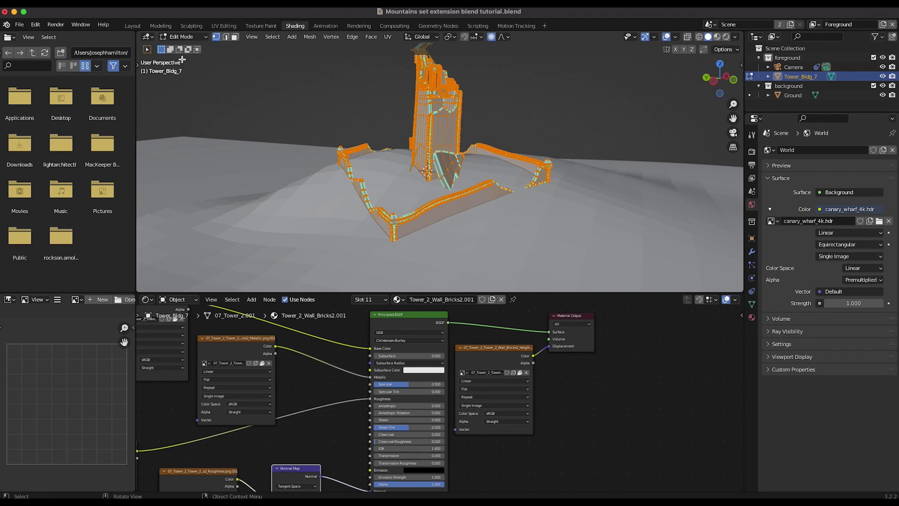
{"action": "left_click", "coordinate": [417, 225]}
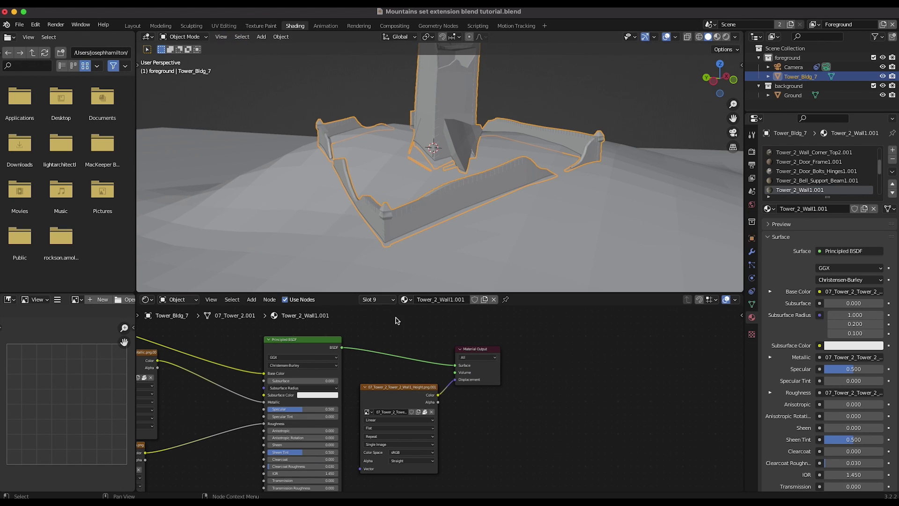
Move the Material Output node farther right and insert a Mix Shader between it and the Principled BSDF
{"action": "scroll", "coordinate": [482, 354], "scroll_direction": "down", "scroll_amount": 2}
{"action": "scroll", "coordinate": [481, 353], "scroll_direction": "up", "scroll_amount": 2}
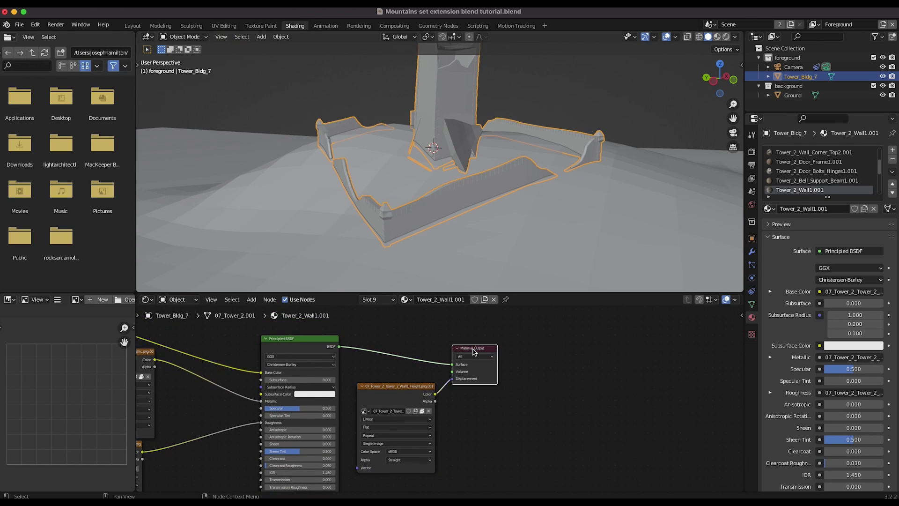
{"action": "left_click_drag", "start_coordinate": [472, 352], "coordinate": [640, 361]}
{"action": "key", "text": "shift+a"}
{"action": "mouse_move", "coordinate": [408, 414]}
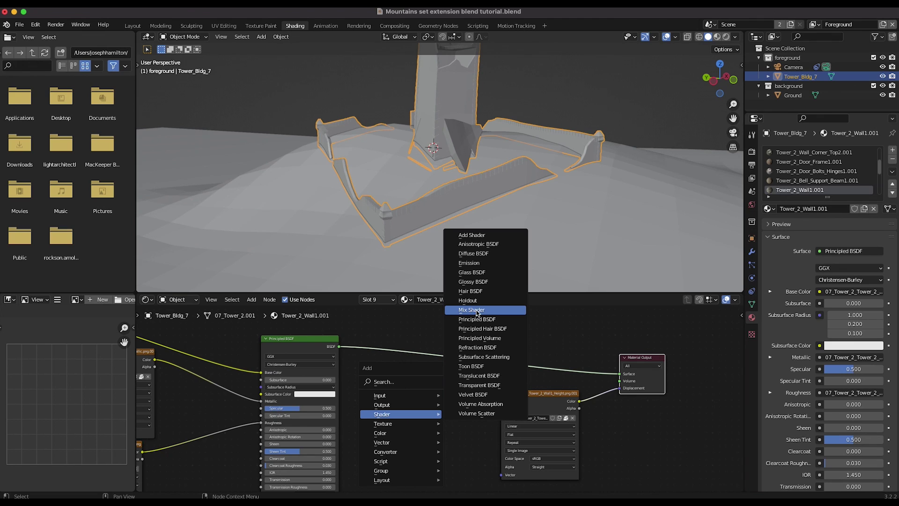
{"action": "left_click", "coordinate": [476, 310]}
{"action": "left_click", "coordinate": [472, 344]}
Add a Diffuse BSDF node and connect it to the Mix Shader's second Shader input
{"action": "scroll", "coordinate": [349, 409], "scroll_direction": "right", "scroll_amount": 2}
{"action": "key", "text": "shift+a"}
{"action": "mouse_move", "coordinate": [348, 410]}
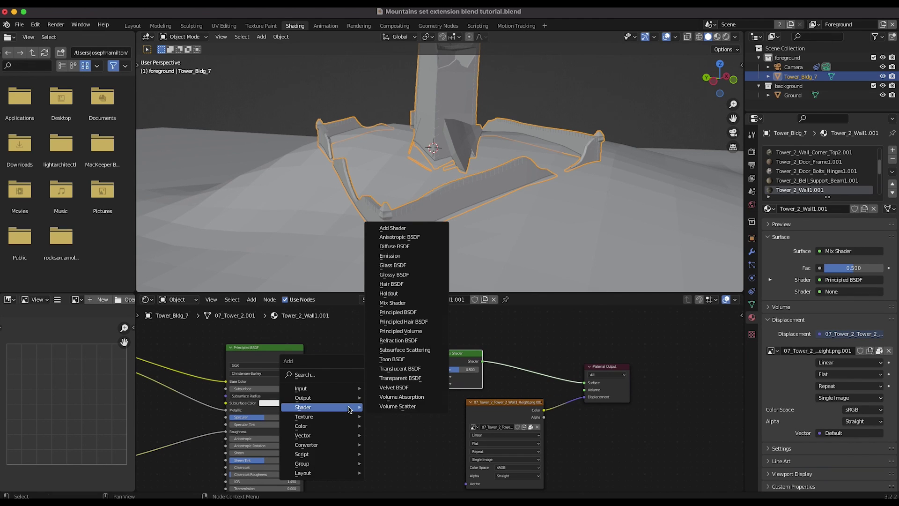
{"action": "left_click", "coordinate": [410, 247]}
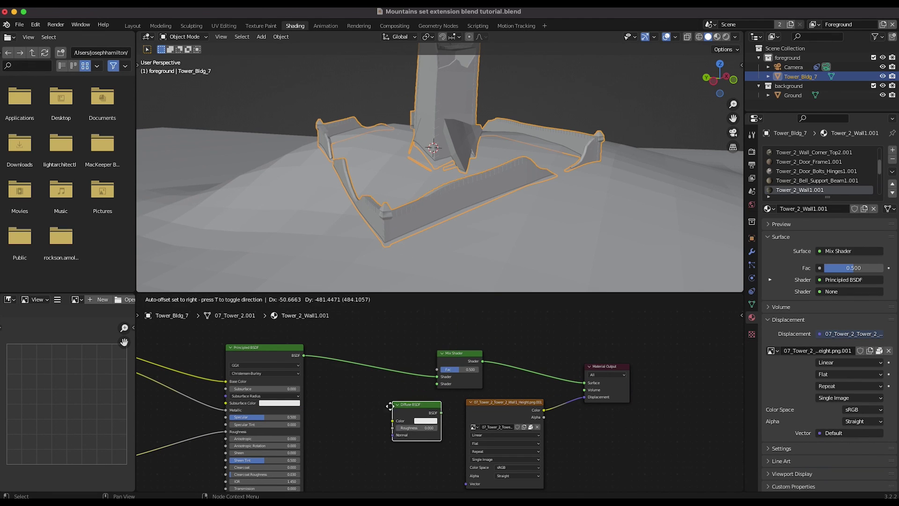
{"action": "left_click", "coordinate": [392, 410]}
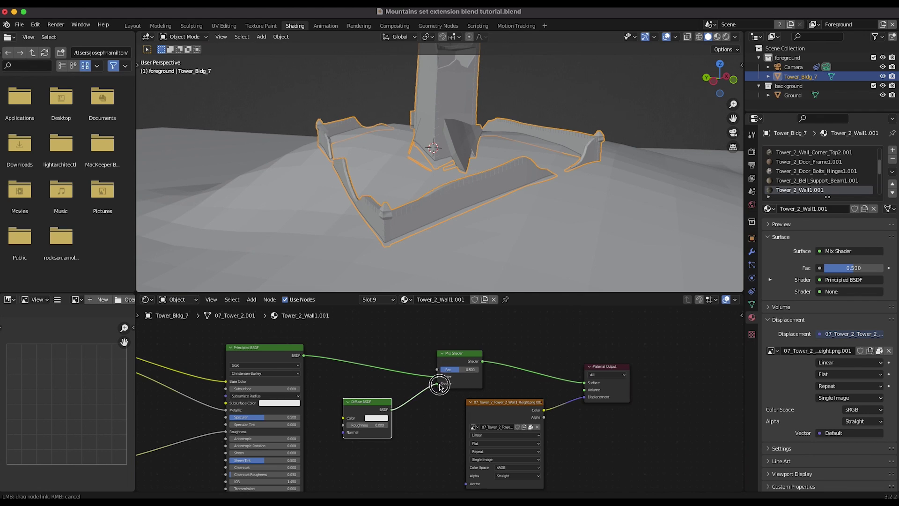
Add an Image Texture node and place it above the Principled BSDF and Mix Shader nodes
{"action": "scroll", "coordinate": [453, 379], "scroll_direction": "down", "scroll_amount": 3}
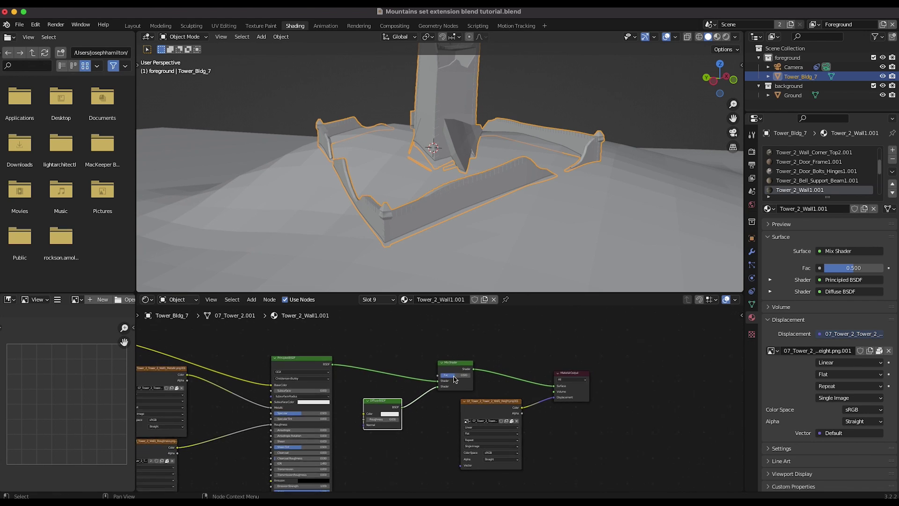
{"action": "key", "text": "shift+a"}
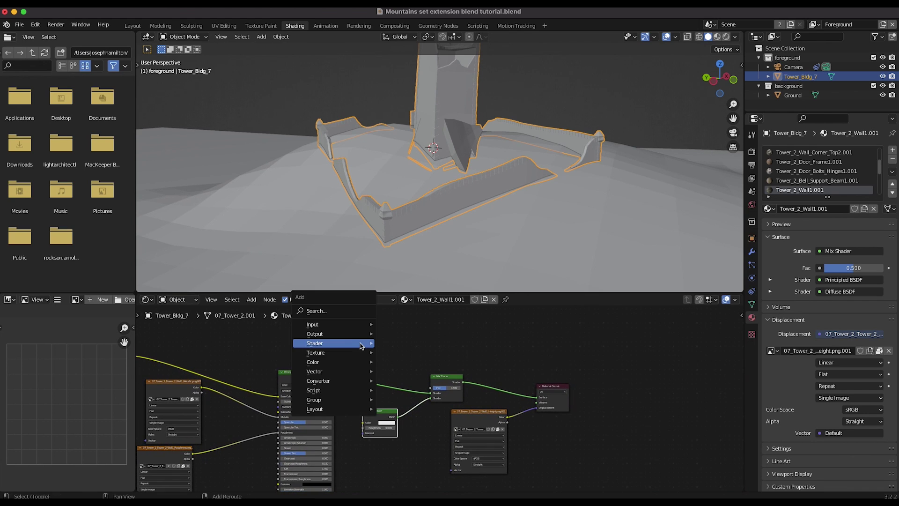
{"action": "mouse_move", "coordinate": [370, 353]}
{"action": "left_click", "coordinate": [405, 276]}
{"action": "left_click", "coordinate": [350, 320]}
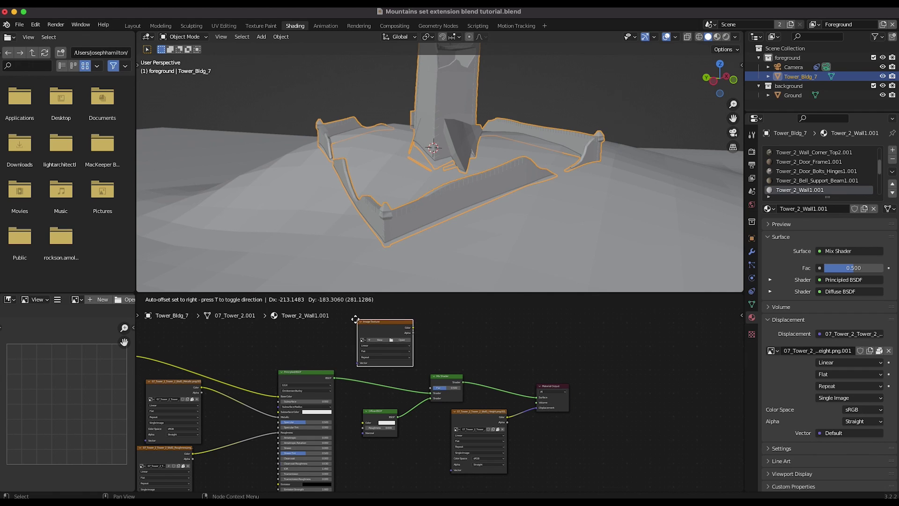
Connect the new Image Texture's Color output to the Mix Shader's Fac input
{"action": "scroll", "coordinate": [401, 328], "scroll_direction": "up", "scroll_amount": 2}
{"action": "left_click_drag", "start_coordinate": [402, 325], "coordinate": [425, 371]}
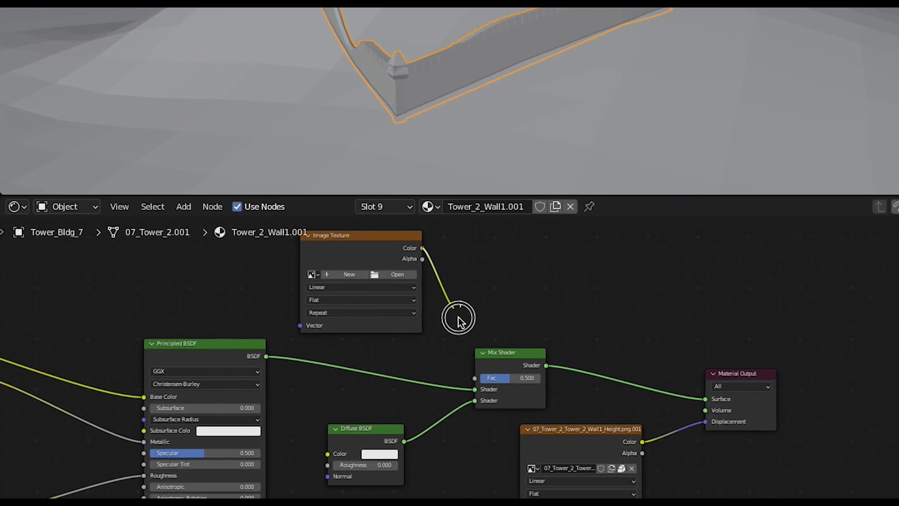
{"action": "left_click_drag", "start_coordinate": [458, 320], "coordinate": [518, 351]}
{"action": "scroll", "coordinate": [372, 192], "scroll_direction": "up", "scroll_amount": 2}
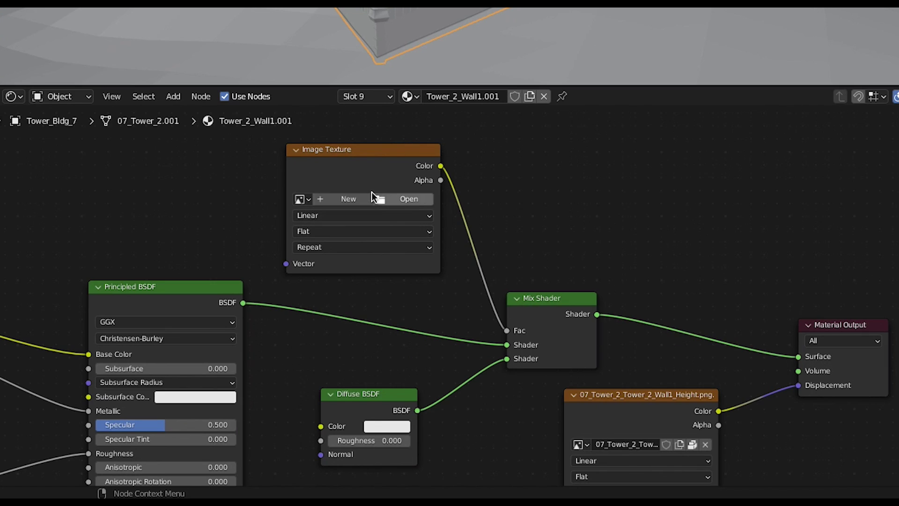
Create a new 3000 × 3000 px image named PaintBlend in the Image Texture node feeding the Mix Shader's Fac
{"action": "left_click", "coordinate": [333, 198]}
{"action": "left_click", "coordinate": [369, 241]}
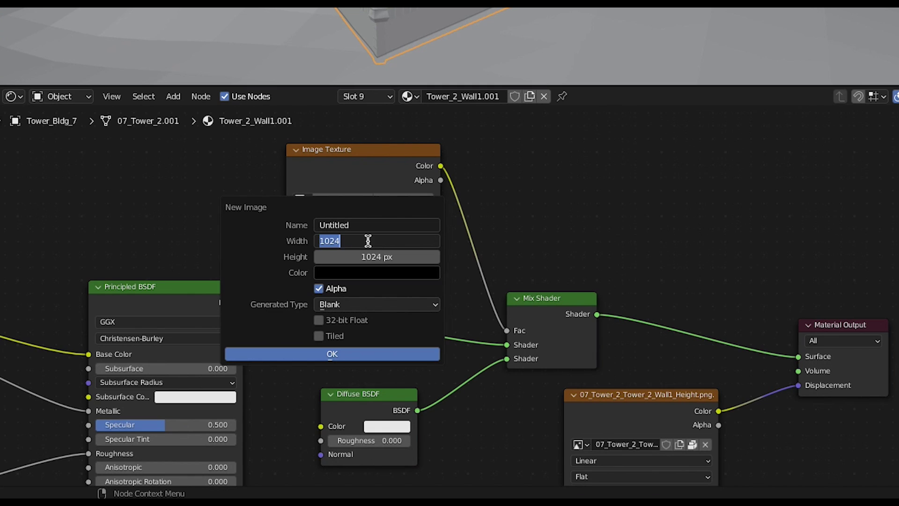
{"action": "key", "text": "Return"}
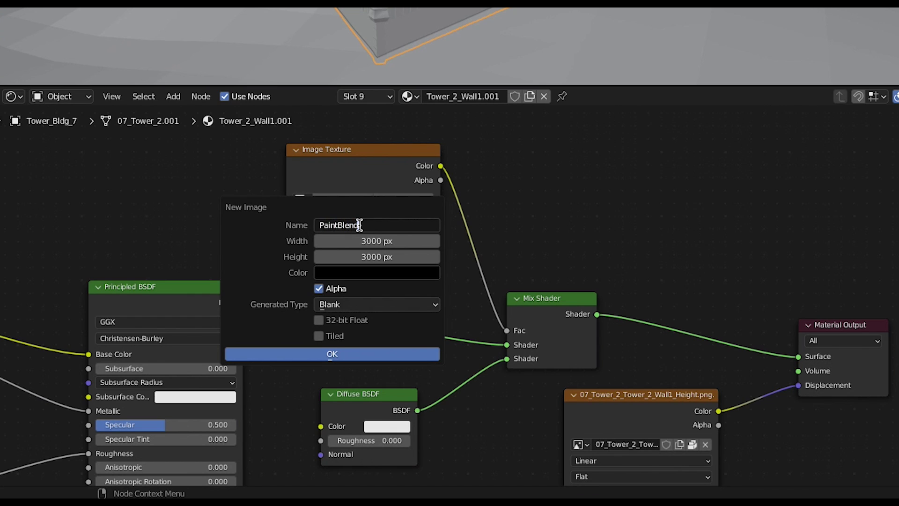
{"action": "key", "text": "Return"}
{"action": "left_click", "coordinate": [354, 354]}
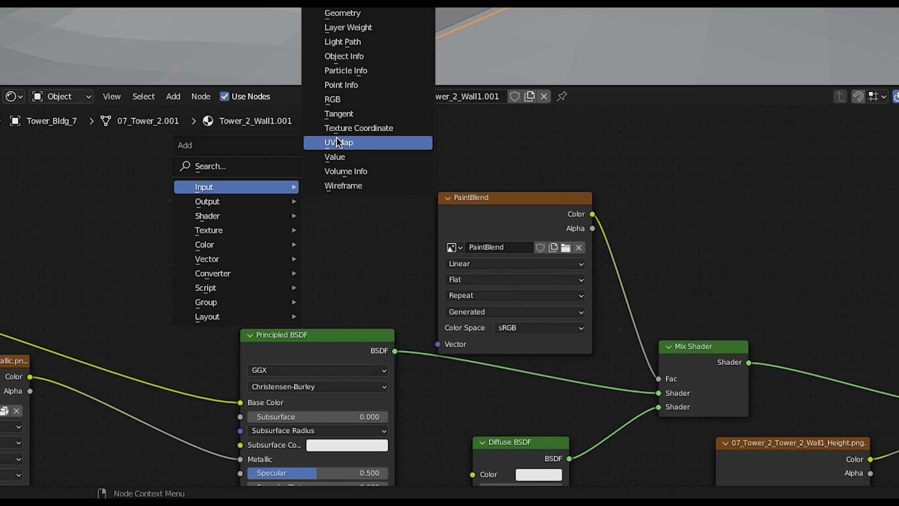
Add a UV Map node set to UV for Blend and connect its UV output to the PaintBlend node's Vector input
{"action": "left_click", "coordinate": [364, 143]}
{"action": "left_click", "coordinate": [246, 178]}
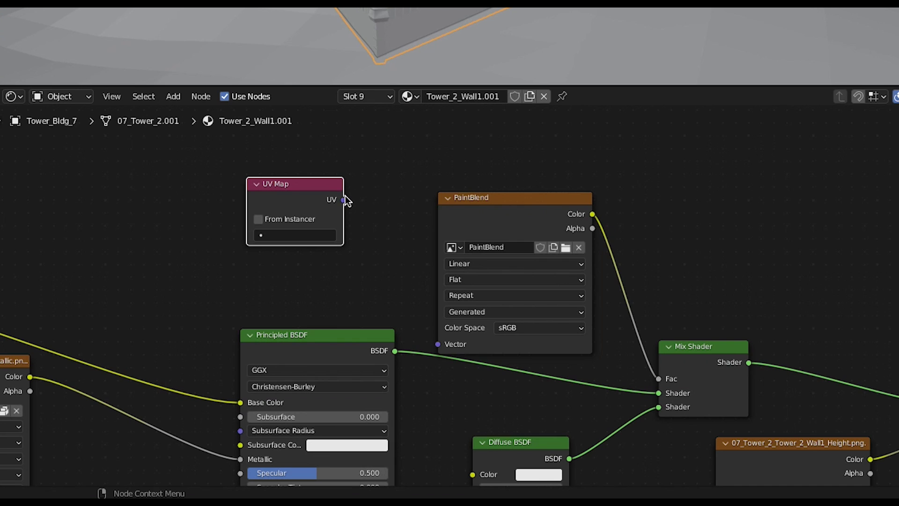
{"action": "mouse_move", "coordinate": [344, 200]}
{"action": "left_mouse_down"}
{"action": "mouse_move", "coordinate": [454, 315]}
{"action": "mouse_move", "coordinate": [439, 345]}
{"action": "left_mouse_up"}
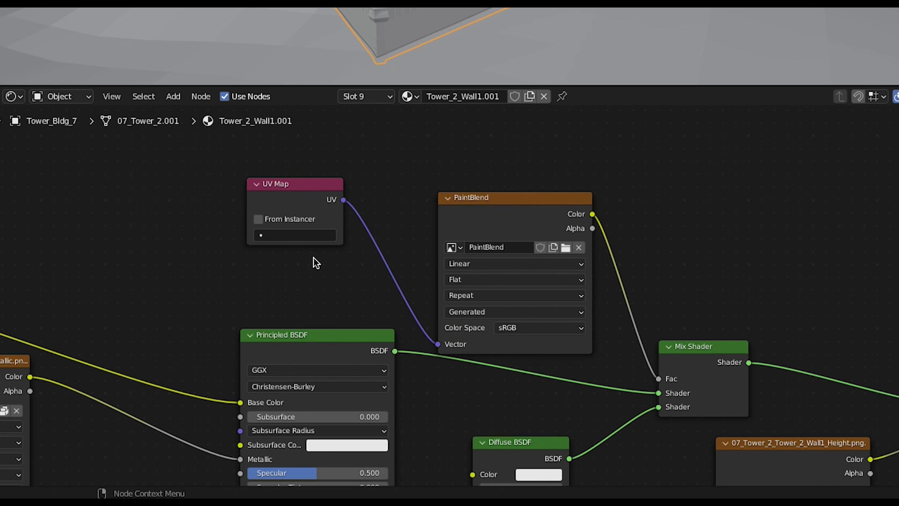
{"action": "left_click", "coordinate": [285, 237]}
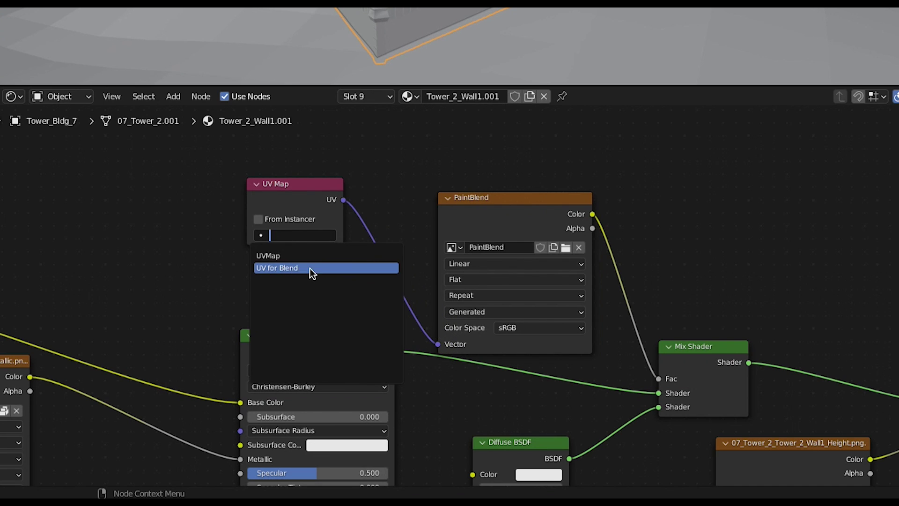
{"action": "left_click", "coordinate": [310, 269]}
Move the collapsed Tower_2_Wall1 Height image node away from the Mix Shader, just below the Material Output node
{"action": "scroll", "coordinate": [310, 268], "scroll_direction": "down", "scroll_amount": 2}
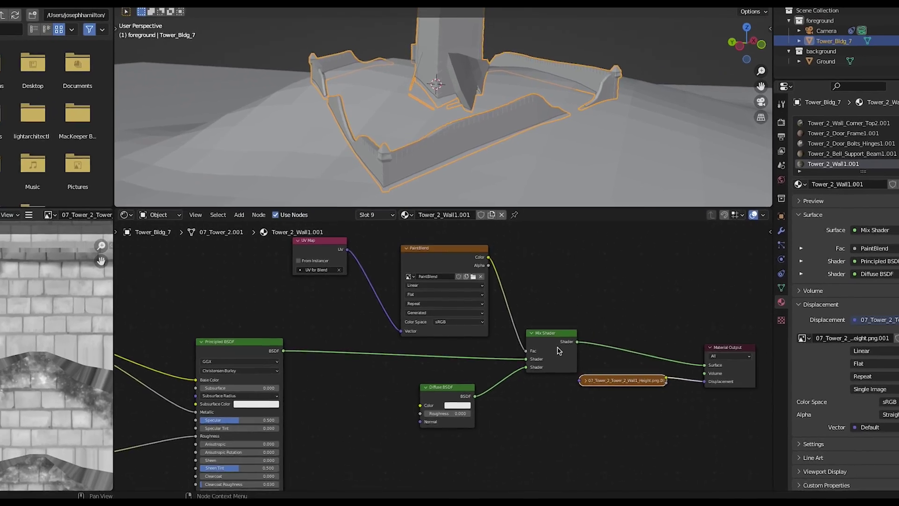
{"action": "left_click_drag", "start_coordinate": [628, 382], "coordinate": [659, 397]}
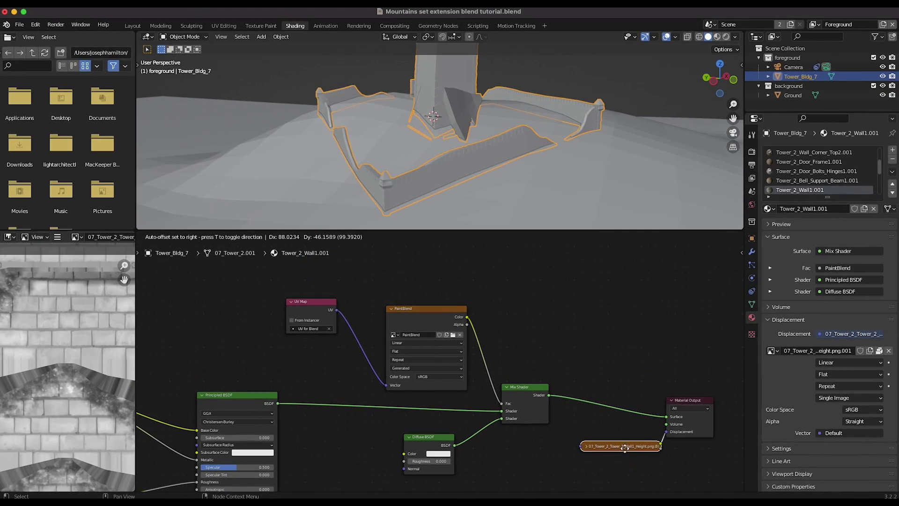
{"action": "left_click_drag", "start_coordinate": [624, 449], "coordinate": [625, 448]}
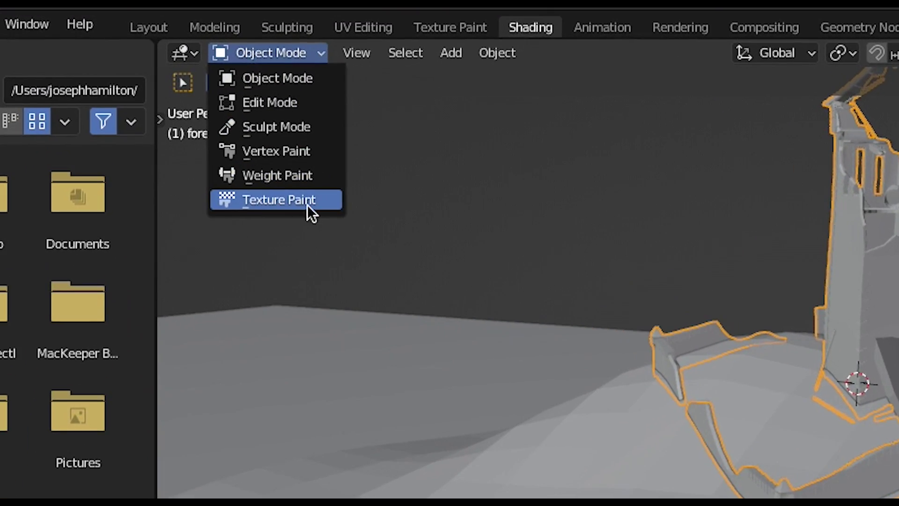
Switch the tower to Texture Paint mode and paint white along the lower edges of its walls with a 10 px brush at full strength
{"action": "left_click", "coordinate": [310, 199]}
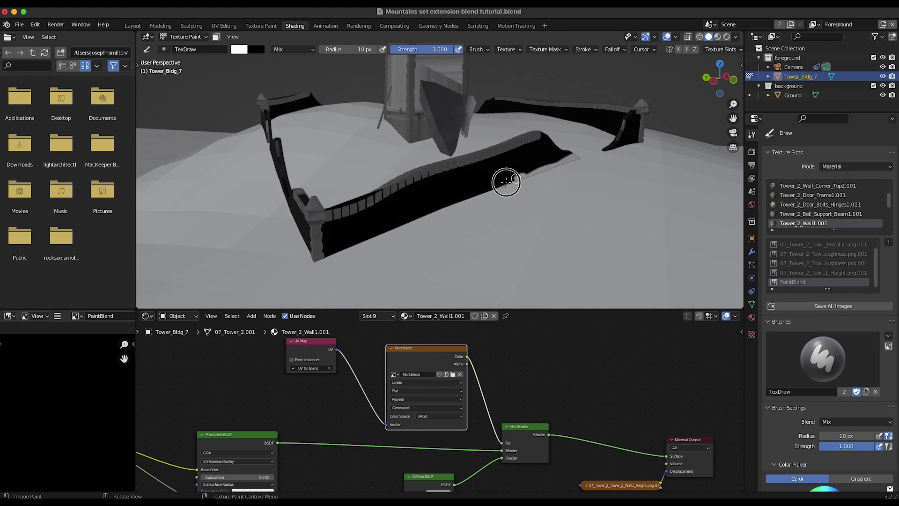
{"action": "left_click_drag", "start_coordinate": [506, 182], "coordinate": [328, 255]}
{"action": "left_click_drag", "start_coordinate": [649, 139], "coordinate": [609, 149]}
{"action": "mouse_move", "coordinate": [609, 149]}
{"action": "middle_mouse_down"}
{"action": "mouse_move", "coordinate": [374, 249]}
{"action": "mouse_move", "coordinate": [440, 224]}
{"action": "middle_mouse_up"}
{"action": "left_click_drag", "start_coordinate": [441, 224], "coordinate": [339, 193]}
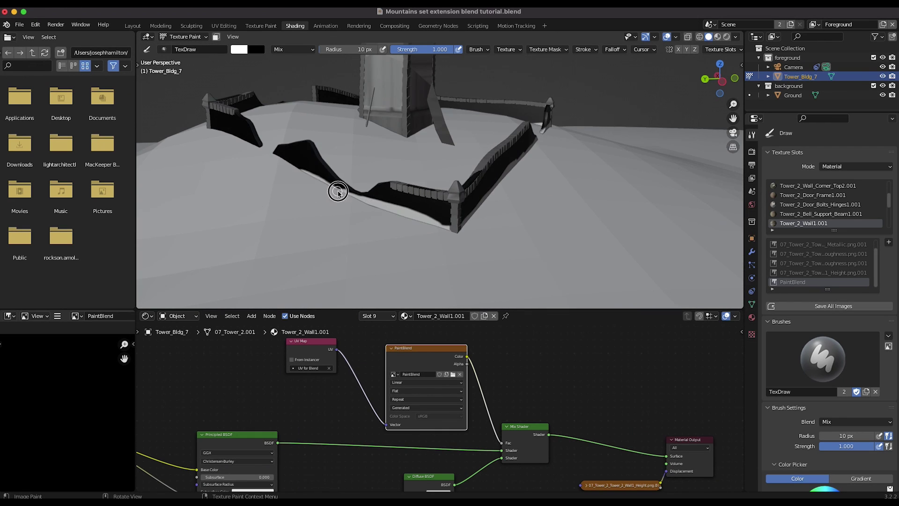
{"action": "middle_click_drag", "start_coordinate": [339, 193], "coordinate": [412, 173]}
{"action": "left_click_drag", "start_coordinate": [338, 166], "coordinate": [609, 229]}
{"action": "mouse_move", "coordinate": [646, 197]}
{"action": "middle_mouse_down"}
{"action": "mouse_move", "coordinate": [588, 134]}
{"action": "mouse_move", "coordinate": [404, 142]}
{"action": "middle_mouse_up"}
Lower the brush strength to about 0.618 and paint softer white strokes above the painted base of the walls
{"action": "key", "text": "shift+f"}
{"action": "left_click", "coordinate": [403, 141]}
{"action": "left_click_drag", "start_coordinate": [346, 204], "coordinate": [414, 170]}
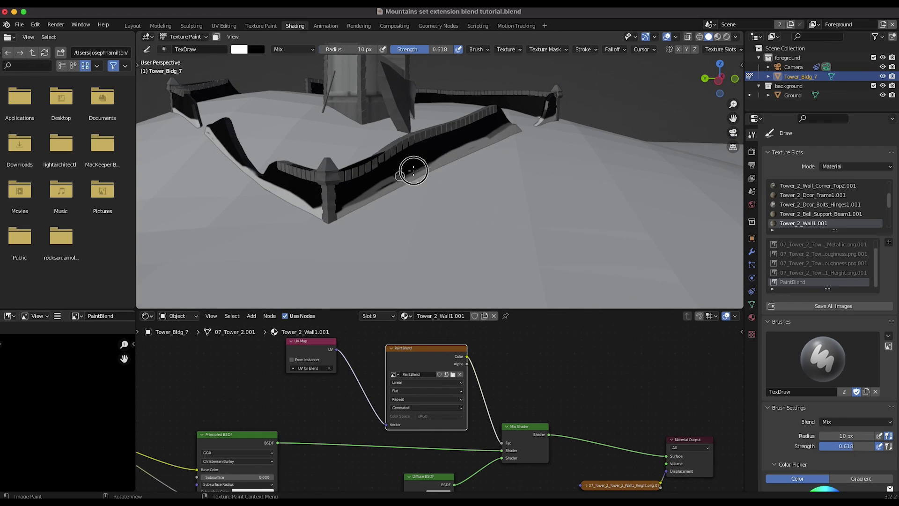
{"action": "middle_click_drag", "start_coordinate": [414, 170], "coordinate": [515, 183]}
{"action": "left_click_drag", "start_coordinate": [384, 213], "coordinate": [451, 227]}
{"action": "left_click_drag", "start_coordinate": [298, 190], "coordinate": [242, 158]}
{"action": "middle_click_drag", "start_coordinate": [239, 164], "coordinate": [477, 229], "text": "shift"}
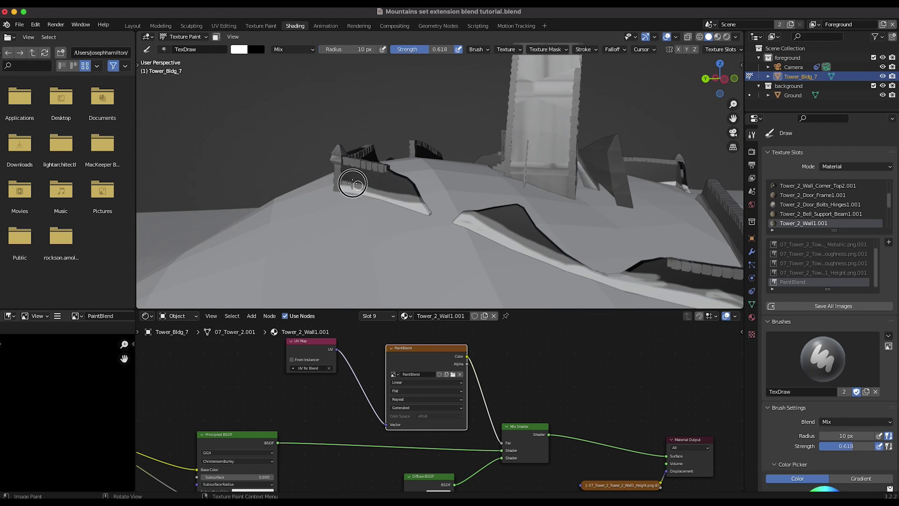
{"action": "left_click_drag", "start_coordinate": [353, 183], "coordinate": [417, 206]}
Enlarge the brush to 26 px, lower its strength to about 0.426, and soften the mask along the remaining wall bases
{"action": "middle_click_drag", "start_coordinate": [416, 206], "coordinate": [471, 223]}
{"action": "scroll", "coordinate": [516, 211], "scroll_direction": "up", "scroll_amount": 2}
{"action": "key", "text": "f"}
{"action": "middle_click_drag", "start_coordinate": [609, 206], "coordinate": [534, 238]}
{"action": "left_click_drag", "start_coordinate": [534, 238], "coordinate": [416, 215]}
{"action": "middle_click_drag", "start_coordinate": [416, 216], "coordinate": [496, 212]}
{"action": "scroll", "coordinate": [495, 212], "scroll_direction": "up", "scroll_amount": 4}
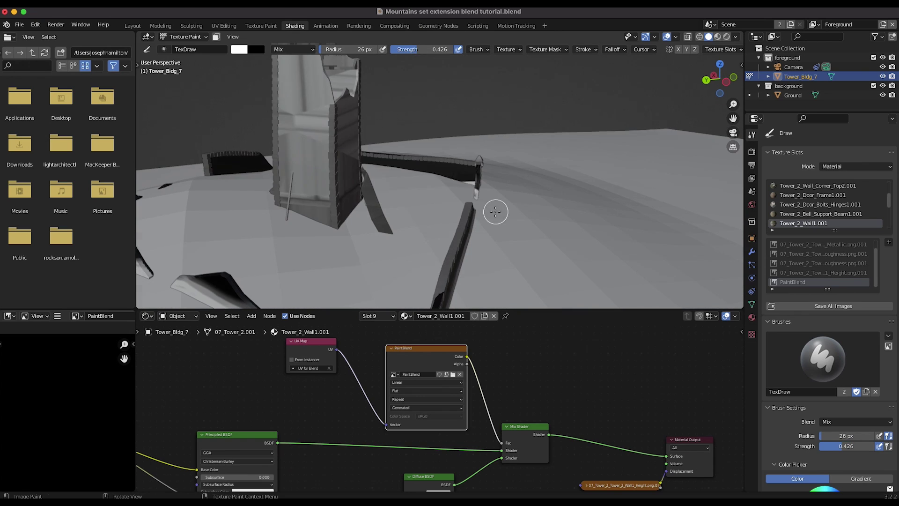
{"action": "left_click_drag", "start_coordinate": [474, 184], "coordinate": [214, 172]}
Return to Object Mode and show the tower in rendered shading through the scene camera
{"action": "scroll", "coordinate": [343, 161], "scroll_direction": "down", "scroll_amount": 5}
{"action": "left_click", "coordinate": [200, 37]}
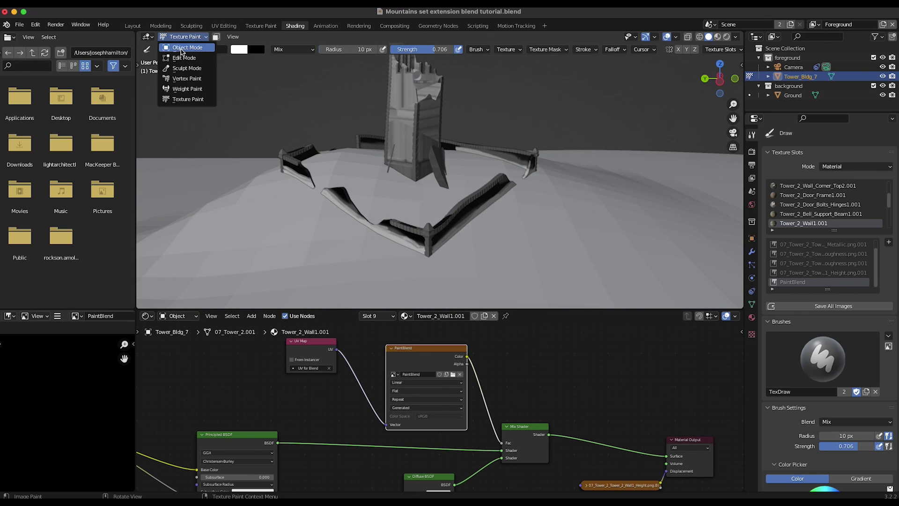
{"action": "left_click", "coordinate": [184, 48]}
{"action": "key", "text": "z"}
{"action": "left_click", "coordinate": [454, 166]}
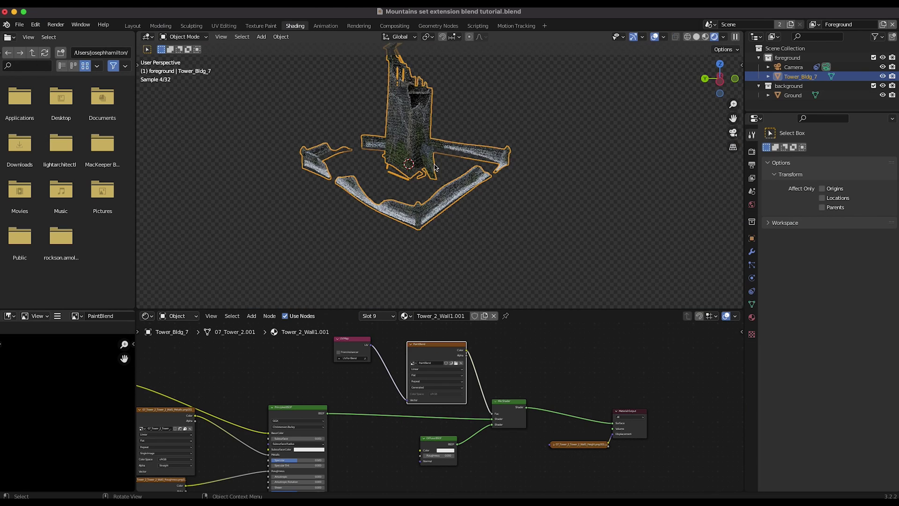
{"action": "mouse_move", "coordinate": [433, 164]}
{"action": "middle_mouse_down"}
{"action": "mouse_move", "coordinate": [398, 188]}
{"action": "mouse_move", "coordinate": [471, 286]}
{"action": "middle_mouse_up"}
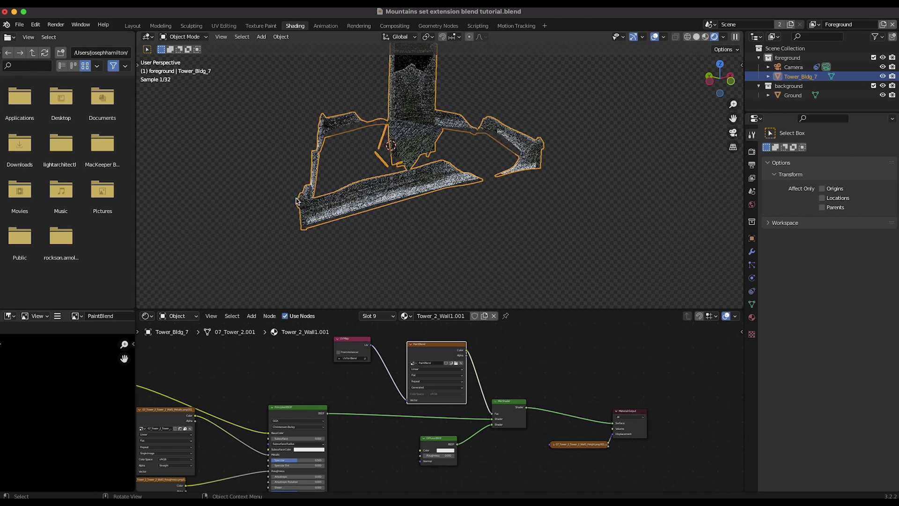
{"action": "left_click", "coordinate": [284, 177]}
Darken the Diffuse BSDF node's color to a dark gray so the painted wall bases match the hill
{"action": "scroll", "coordinate": [283, 177], "scroll_direction": "right", "scroll_amount": 10}
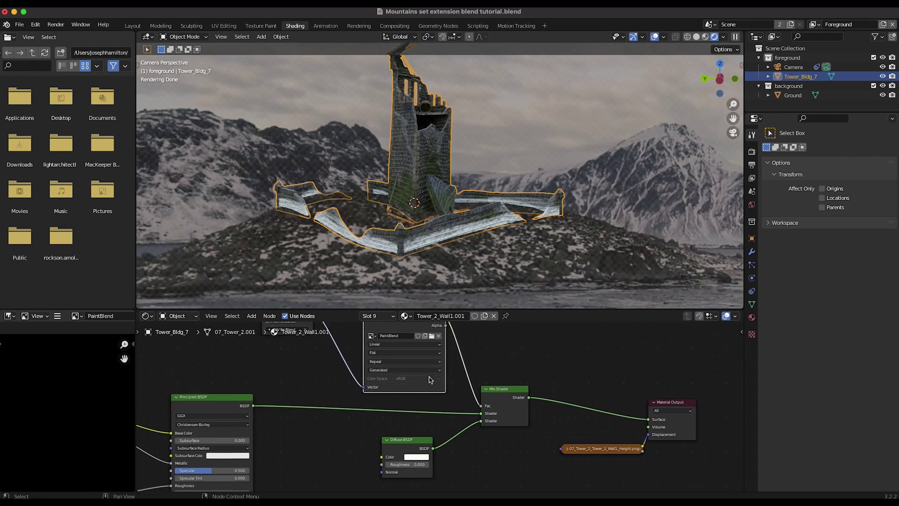
{"action": "scroll", "coordinate": [430, 379], "scroll_direction": "down", "scroll_amount": 5}
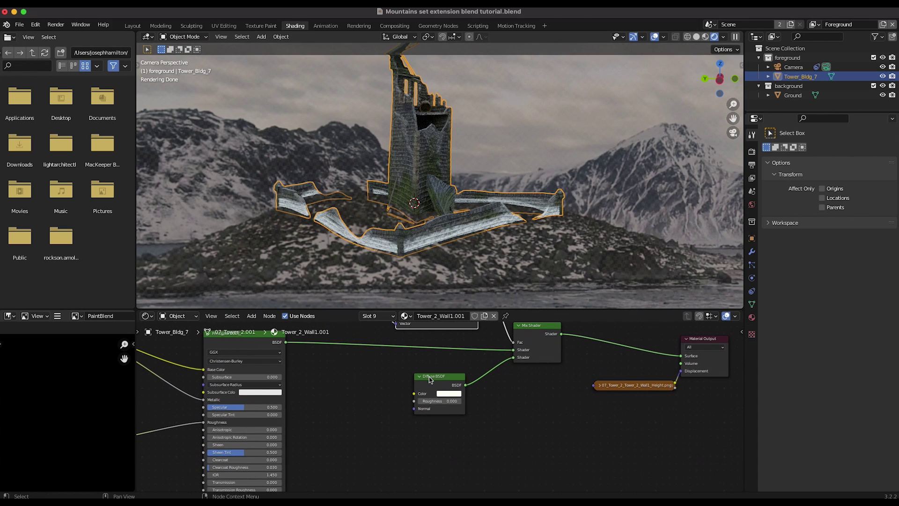
{"action": "left_click", "coordinate": [447, 393]}
{"action": "left_click", "coordinate": [495, 363]}
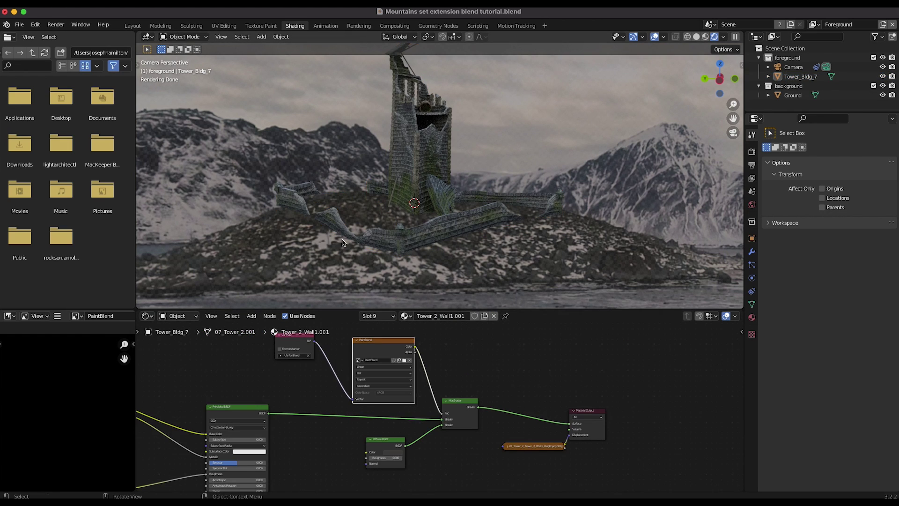
Duplicate the Mix Shader and insert the copy between the Diffuse BSDF and the original Mix Shader
{"action": "scroll", "coordinate": [410, 202], "scroll_direction": "down", "scroll_amount": 5}
{"action": "middle_click_drag", "start_coordinate": [409, 201], "coordinate": [336, 216], "text": "shift"}
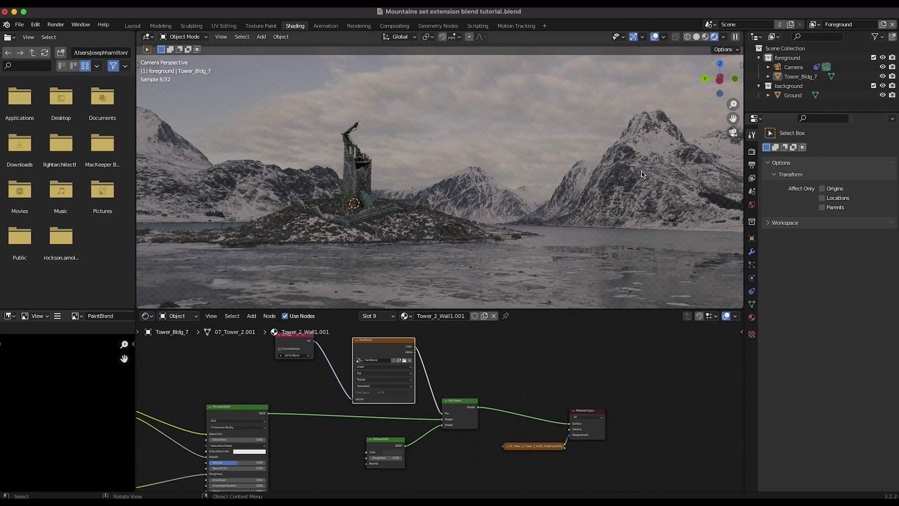
{"action": "scroll", "coordinate": [458, 106], "scroll_direction": "down", "scroll_amount": 4}
{"action": "scroll", "coordinate": [422, 186], "scroll_direction": "up", "scroll_amount": 3}
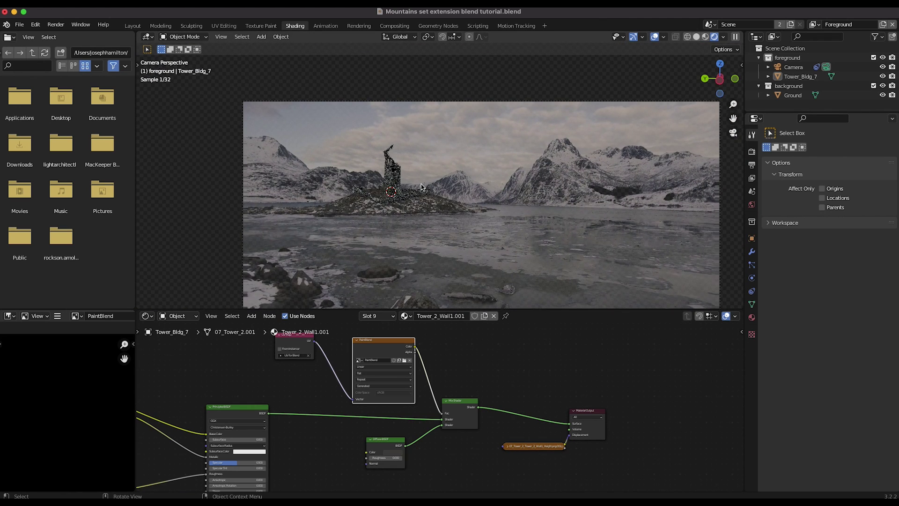
{"action": "scroll", "coordinate": [370, 204], "scroll_direction": "up", "scroll_amount": 6}
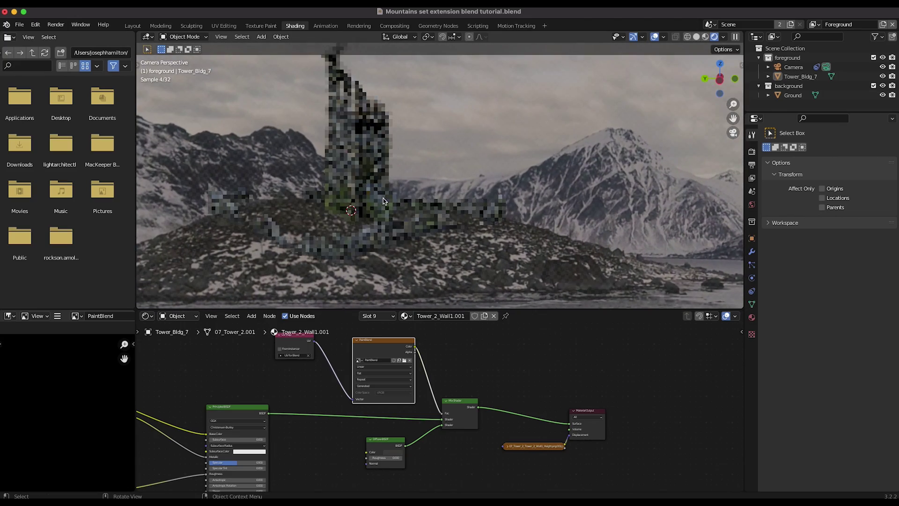
{"action": "key", "text": "shift+d"}
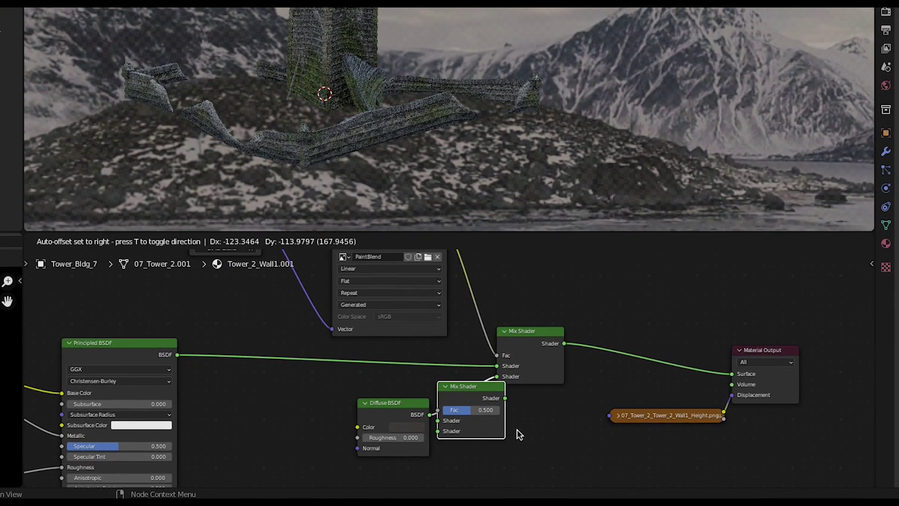
{"action": "left_click", "coordinate": [515, 431]}
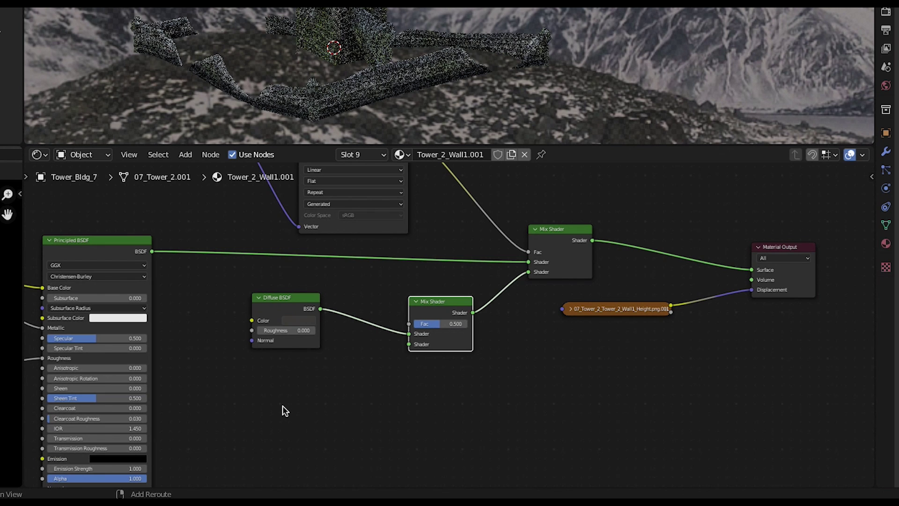
Add an Image Texture node, connect its Color to the new Mix Shader's second Shader input, and load Still for cam projection.png
{"action": "key", "text": "shift+a"}
{"action": "mouse_move", "coordinate": [284, 407]}
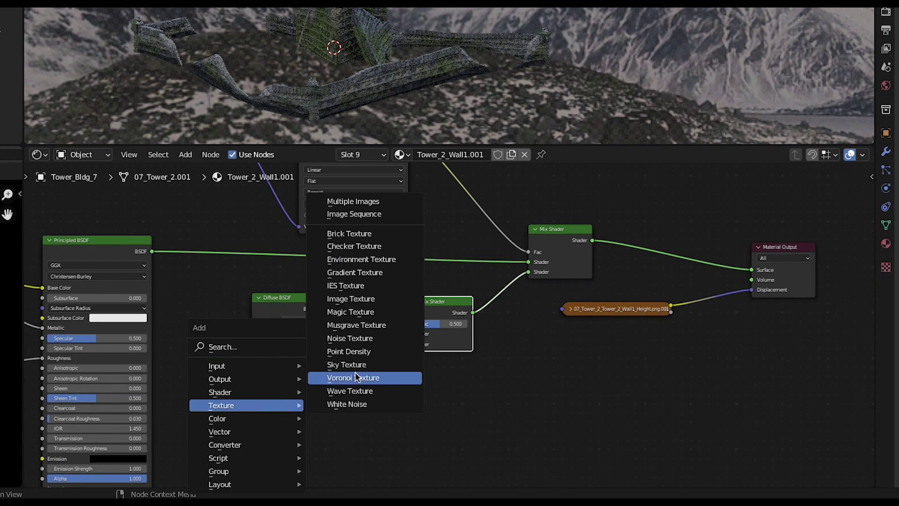
{"action": "left_click", "coordinate": [358, 300]}
{"action": "left_click", "coordinate": [260, 379]}
{"action": "left_click_drag", "start_coordinate": [371, 396], "coordinate": [413, 345]}
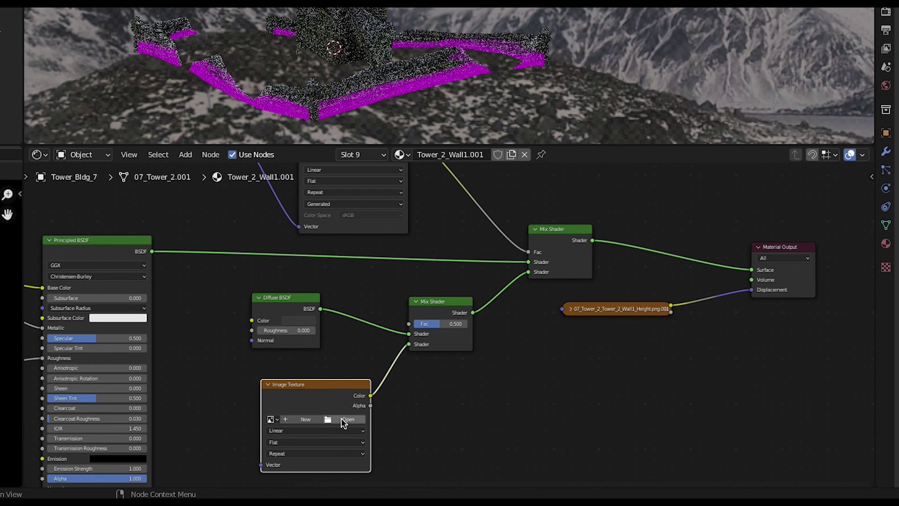
{"action": "left_click", "coordinate": [347, 419]}
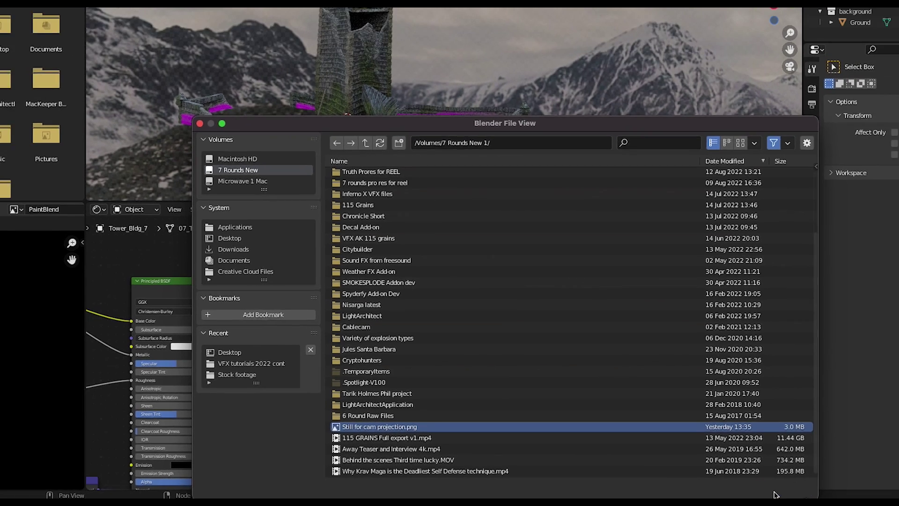
{"action": "left_click", "coordinate": [836, 488]}
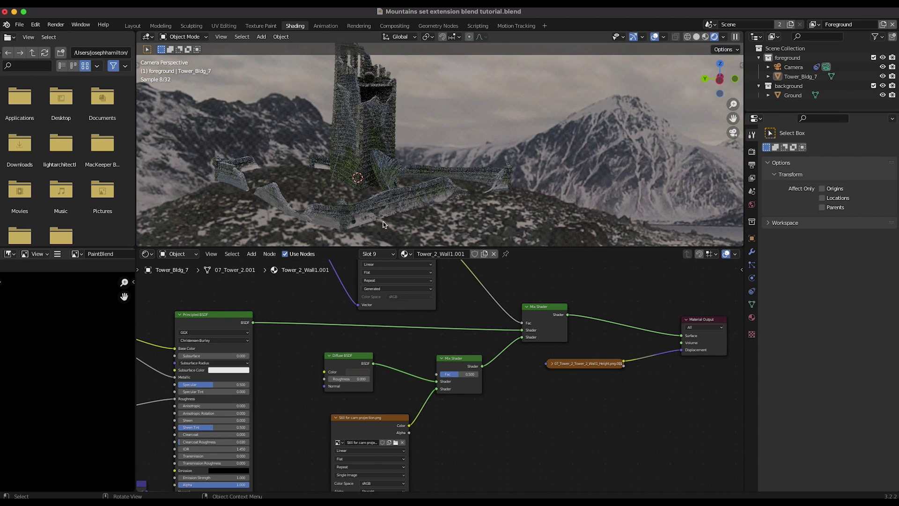
Add a UV Map node set to UV for Blend and connect it to the Still for cam projection.png node's Vector input
{"action": "middle_click_drag", "start_coordinate": [281, 473], "coordinate": [338, 417]}
{"action": "key", "text": "shift+a"}
{"action": "mouse_move", "coordinate": [315, 387]}
{"action": "left_click", "coordinate": [379, 357]}
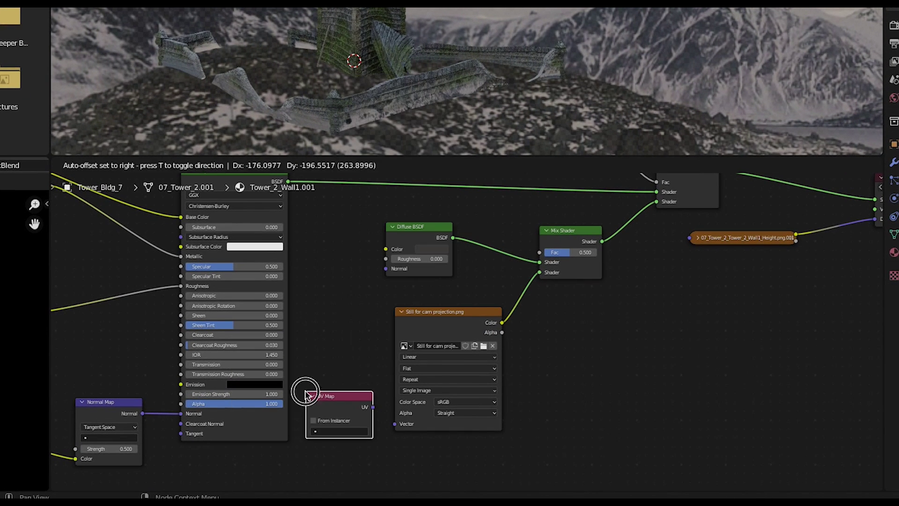
{"action": "scroll", "coordinate": [358, 469], "scroll_direction": "up", "scroll_amount": 3}
{"action": "left_click", "coordinate": [335, 383]}
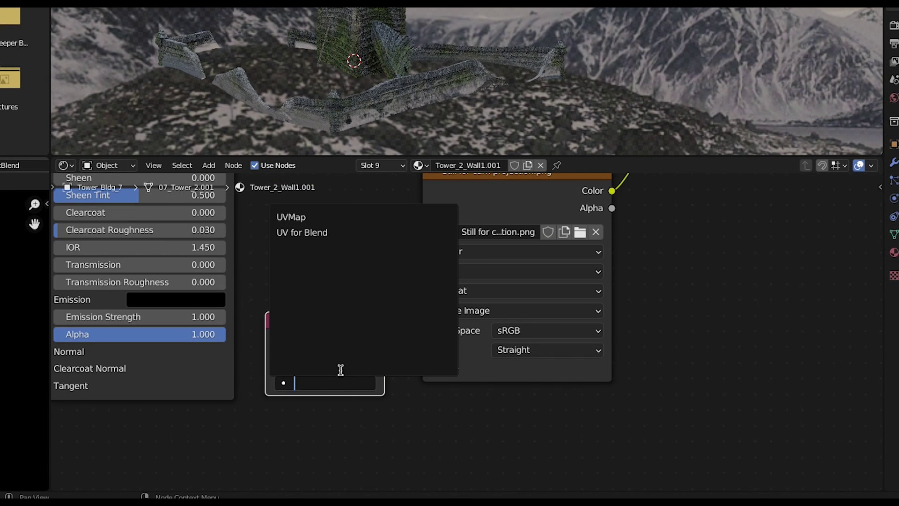
{"action": "left_click", "coordinate": [352, 233]}
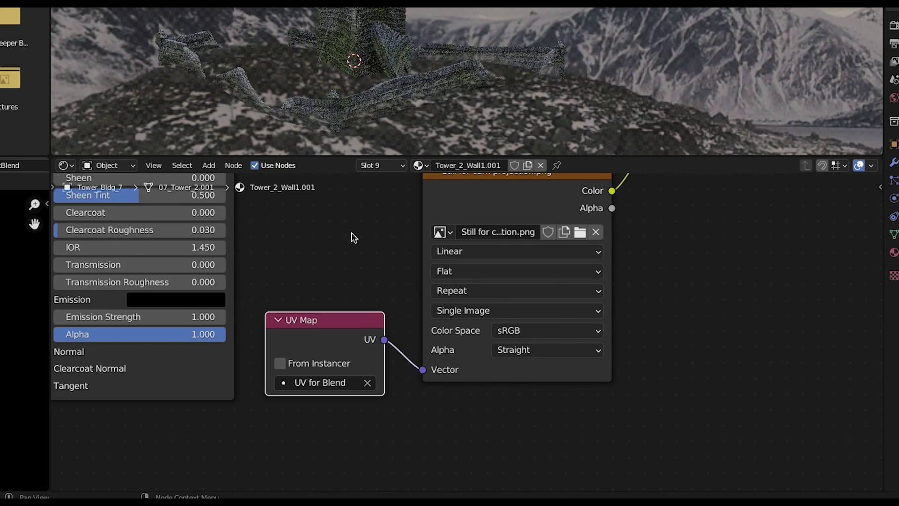
Set the Fac of the Mix Shader combining the Diffuse BSDF and the projection still to 0.1
{"action": "scroll", "coordinate": [462, 292], "scroll_direction": "up", "scroll_amount": 5}
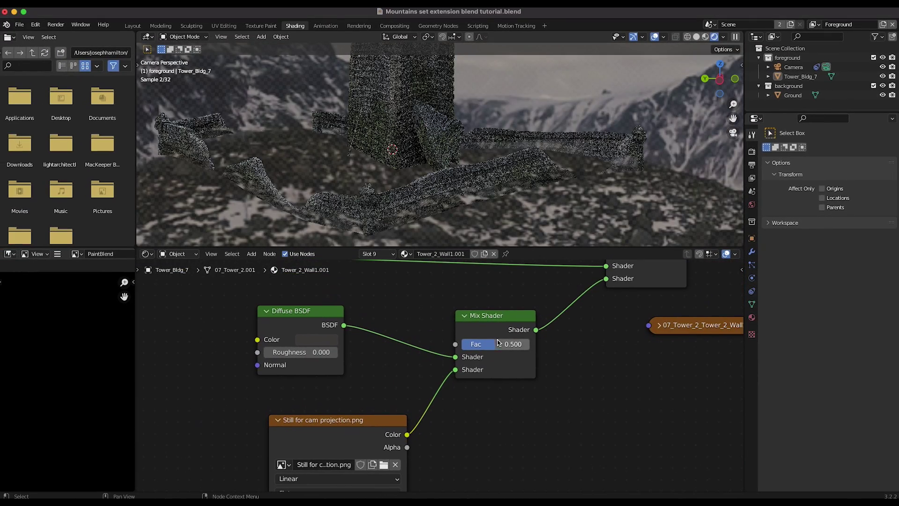
{"action": "left_click_drag", "start_coordinate": [499, 345], "coordinate": [462, 345]}
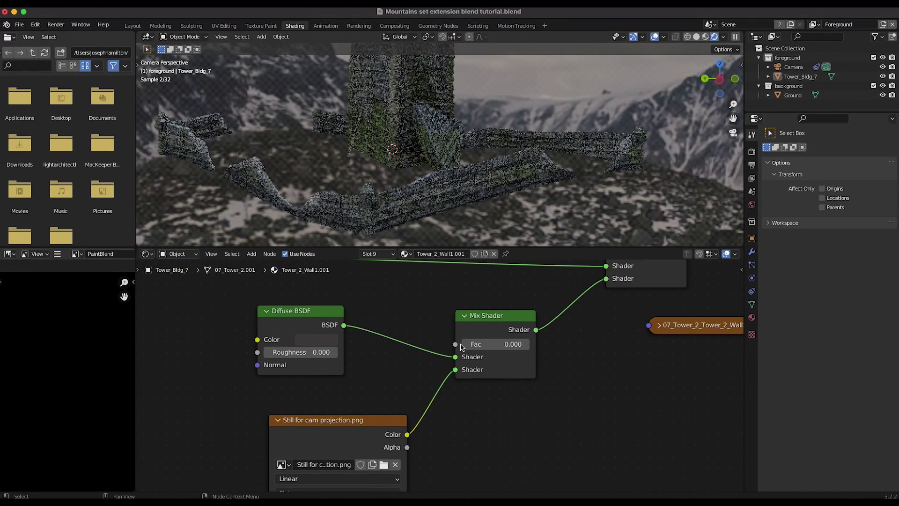
{"action": "left_click", "coordinate": [488, 346]}
{"action": "type", "text": ".1"}
{"action": "key", "text": "Return"}
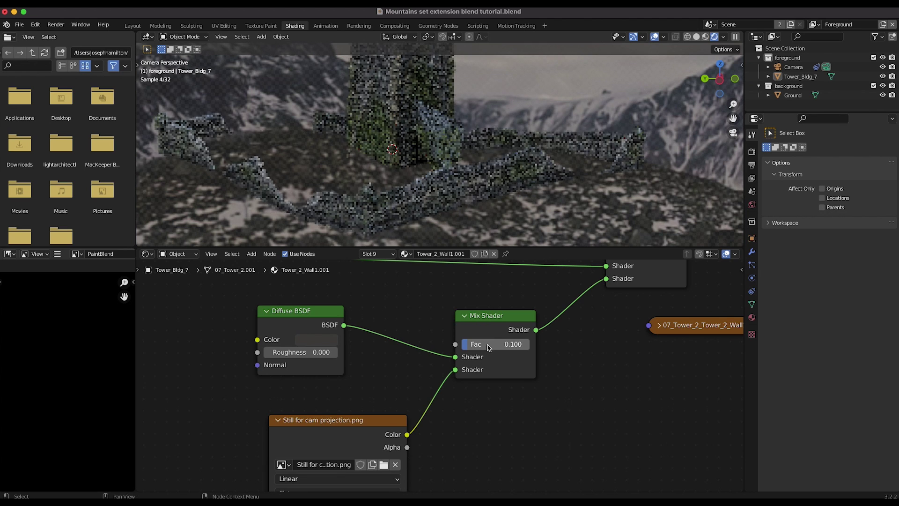
Lower the Fac of the Mix Shader joining the Diffuse BSDF and the projection still so the Diffuse BSDF dominates
{"action": "scroll", "coordinate": [463, 172], "scroll_direction": "down", "scroll_amount": 5}
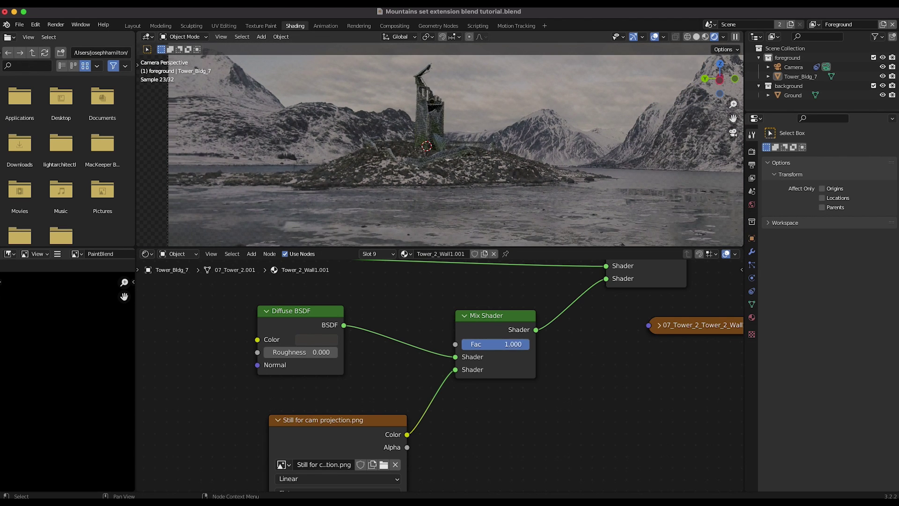
{"action": "left_click_drag", "start_coordinate": [530, 345], "coordinate": [461, 345]}
{"action": "middle_click_drag", "start_coordinate": [471, 146], "coordinate": [479, 154]}
{"action": "scroll", "coordinate": [479, 155], "scroll_direction": "up", "scroll_amount": 6}
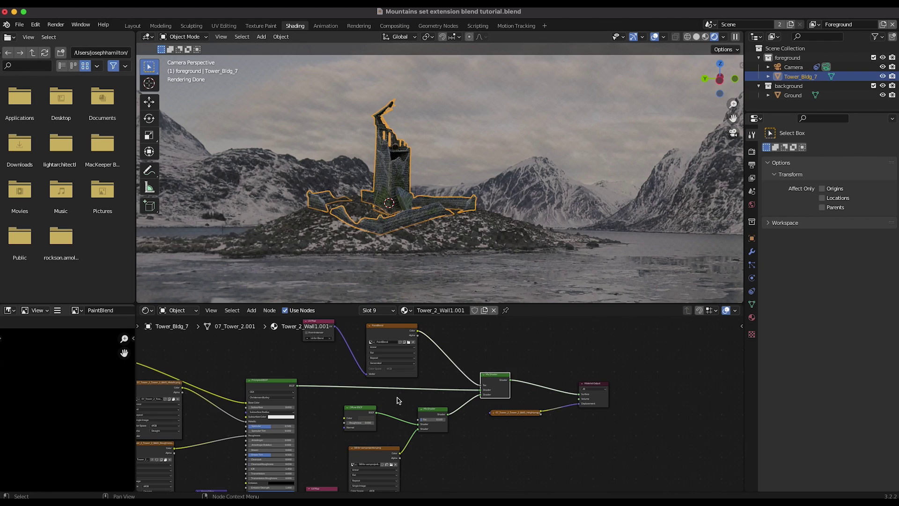
Review the tower wall material's node network, and switch the tower object from Object Mode to Texture Paint mode
{"action": "scroll", "coordinate": [399, 400], "scroll_direction": "up", "scroll_amount": 4}
{"action": "scroll", "coordinate": [398, 400], "scroll_direction": "down", "scroll_amount": 4}
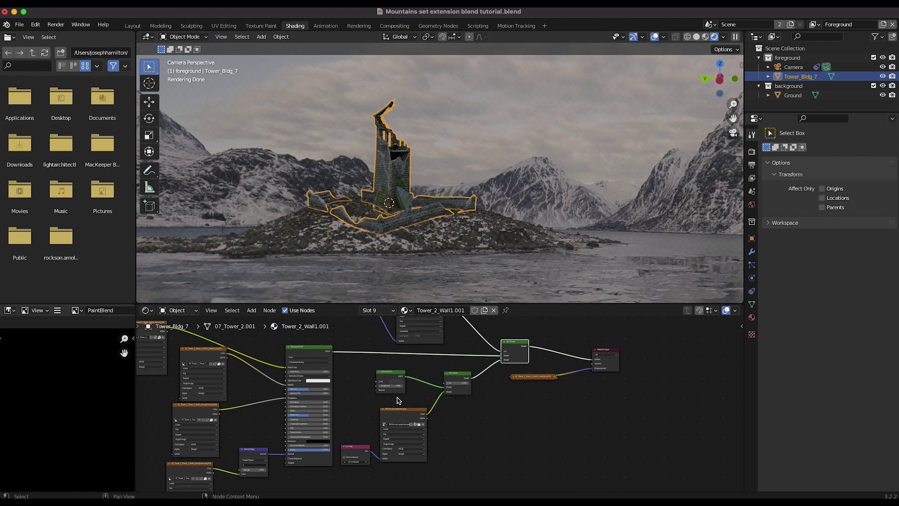
{"action": "scroll", "coordinate": [398, 400], "scroll_direction": "up", "scroll_amount": 3}
{"action": "scroll", "coordinate": [398, 400], "scroll_direction": "right", "scroll_amount": 2}
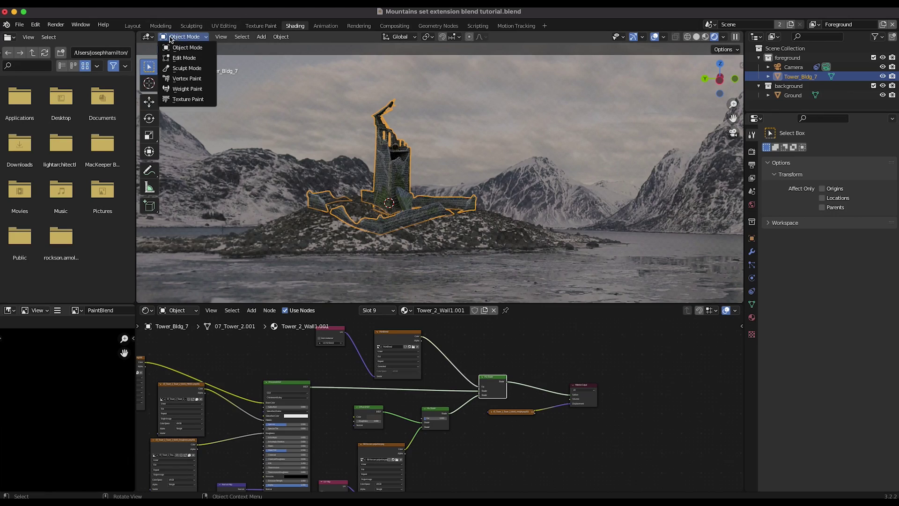
{"action": "left_click", "coordinate": [178, 99]}
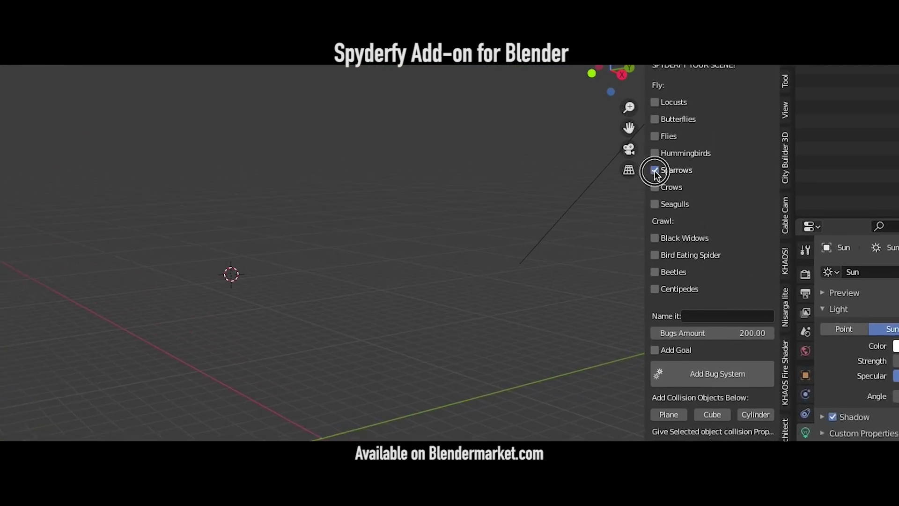
{"action": "left_click", "coordinate": [648, 148]}
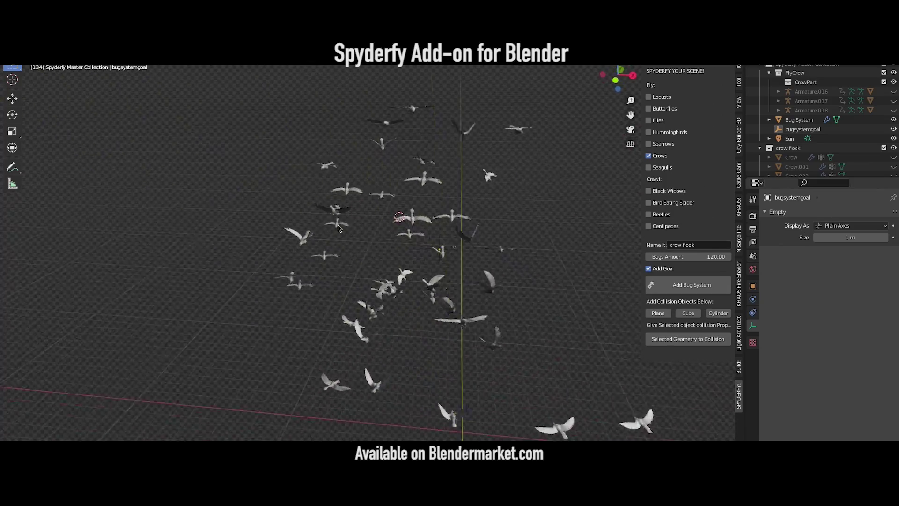